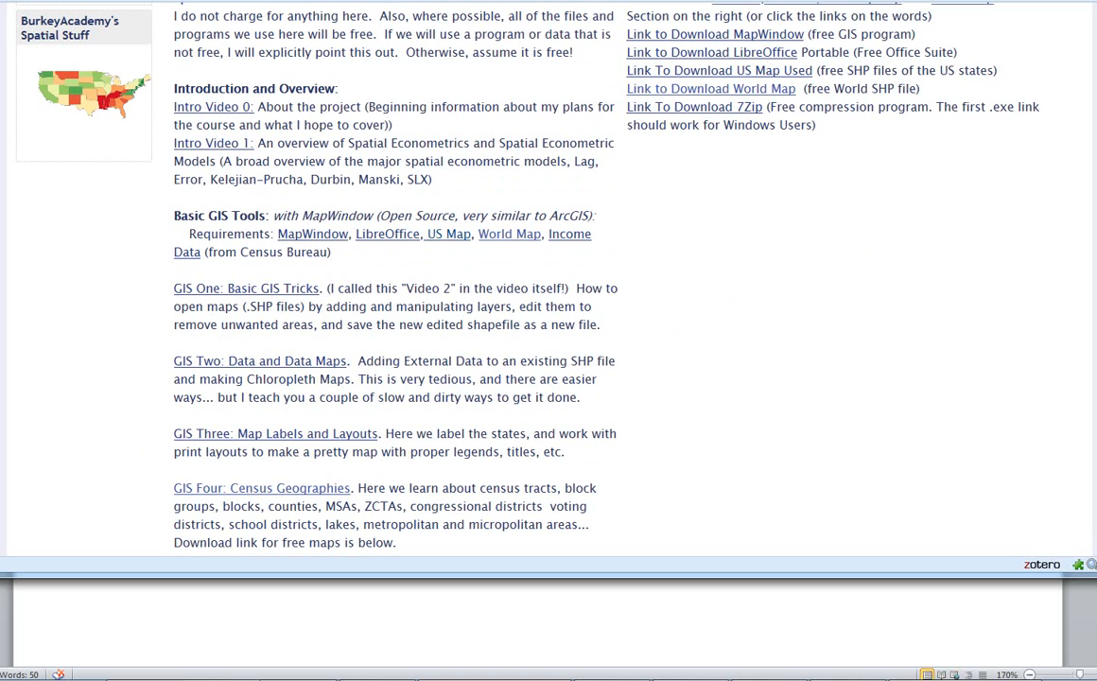
pyautogui.scroll(3, 973, 180)
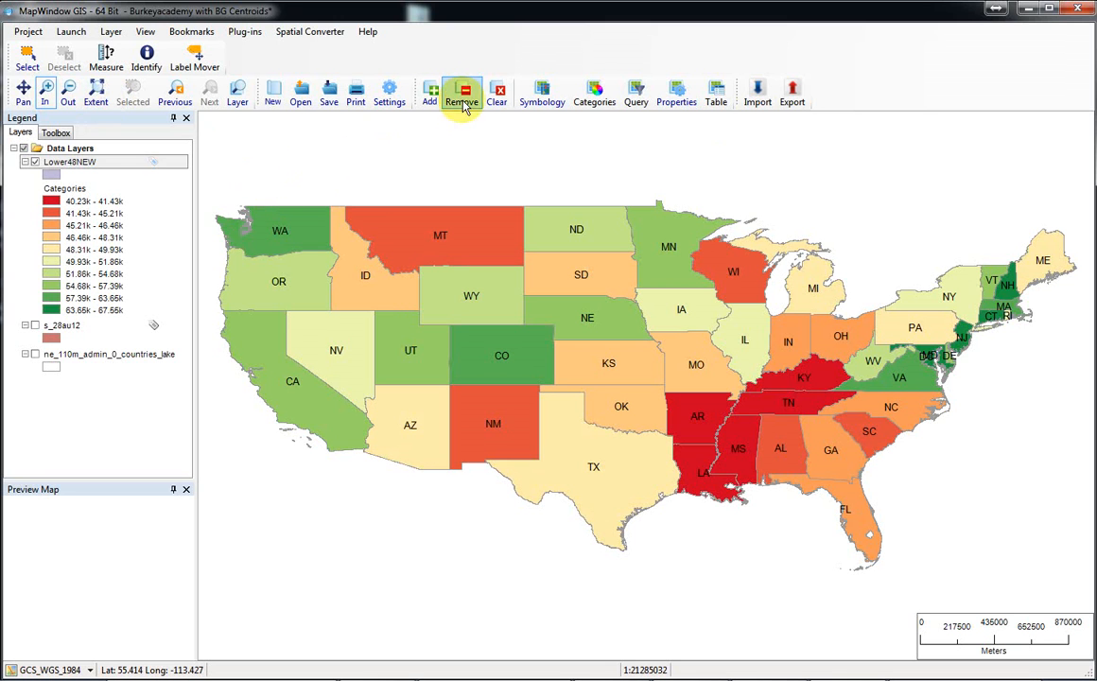
# Add the block group shapefile tl_2010_37_bg10 from the NC Census Geographies 2010 folder on the Desktop as a map layer.
pyautogui.click(430, 99)
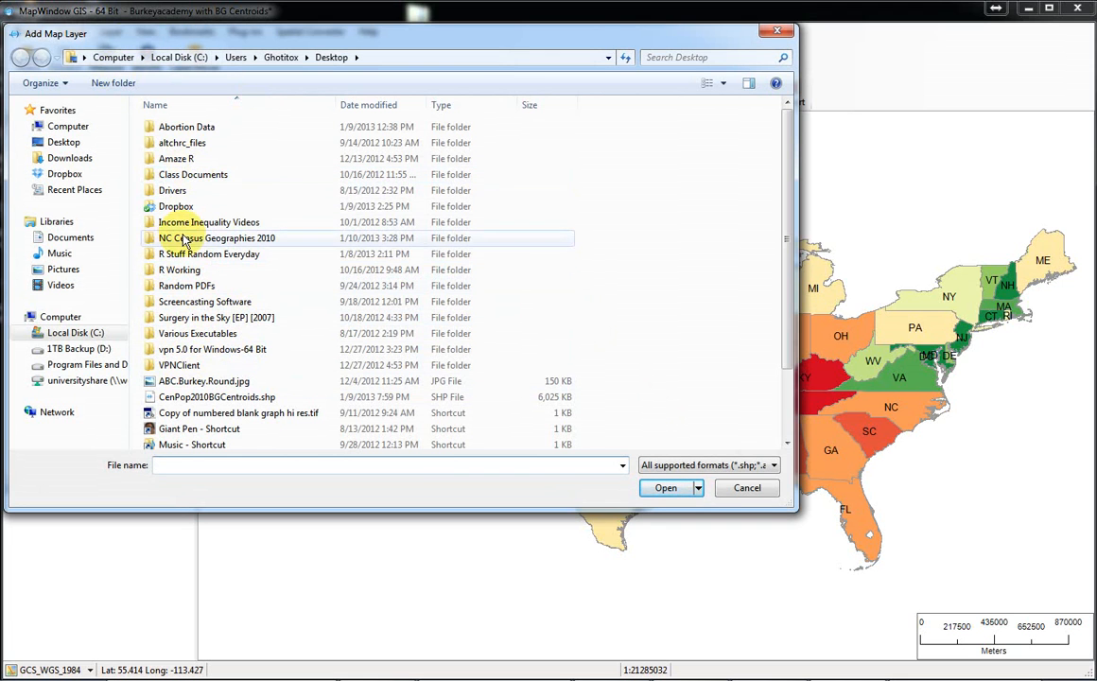
pyautogui.doubleClick(184, 238)
pyautogui.doubleClick(196, 127)
pyautogui.doubleClick(196, 128)
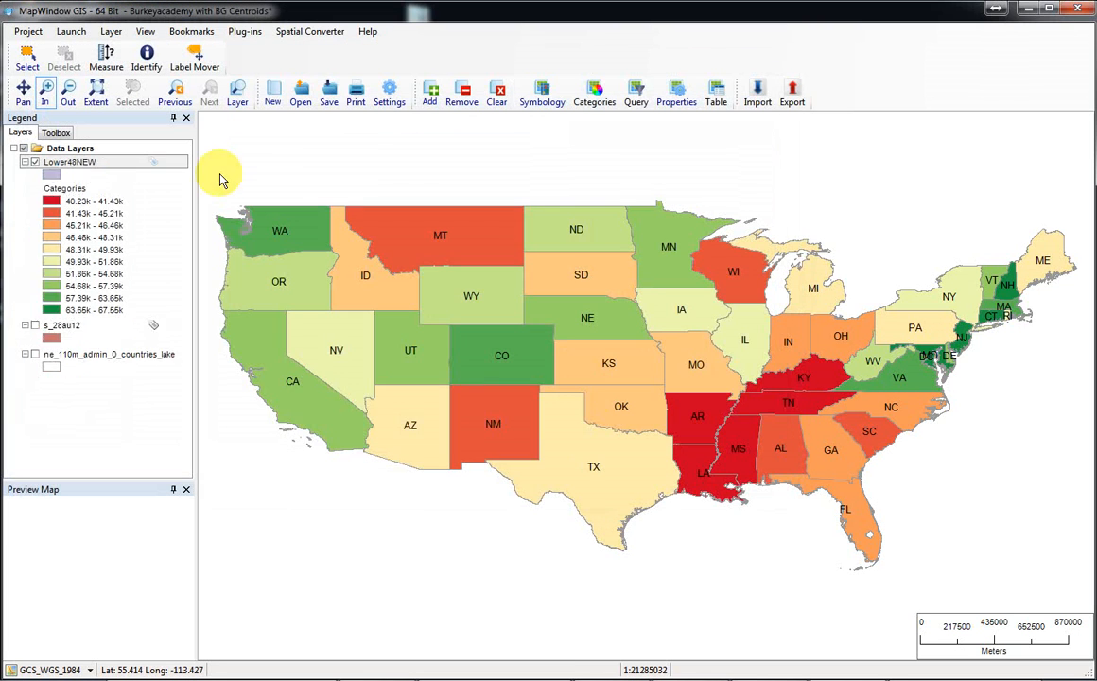
# Restyle the tl_2010_37_bg10 polygon outlines over North Carolina with the thinnest line width and black color.
pyautogui.moveTo(783, 322); pyautogui.dragTo(1012, 478)
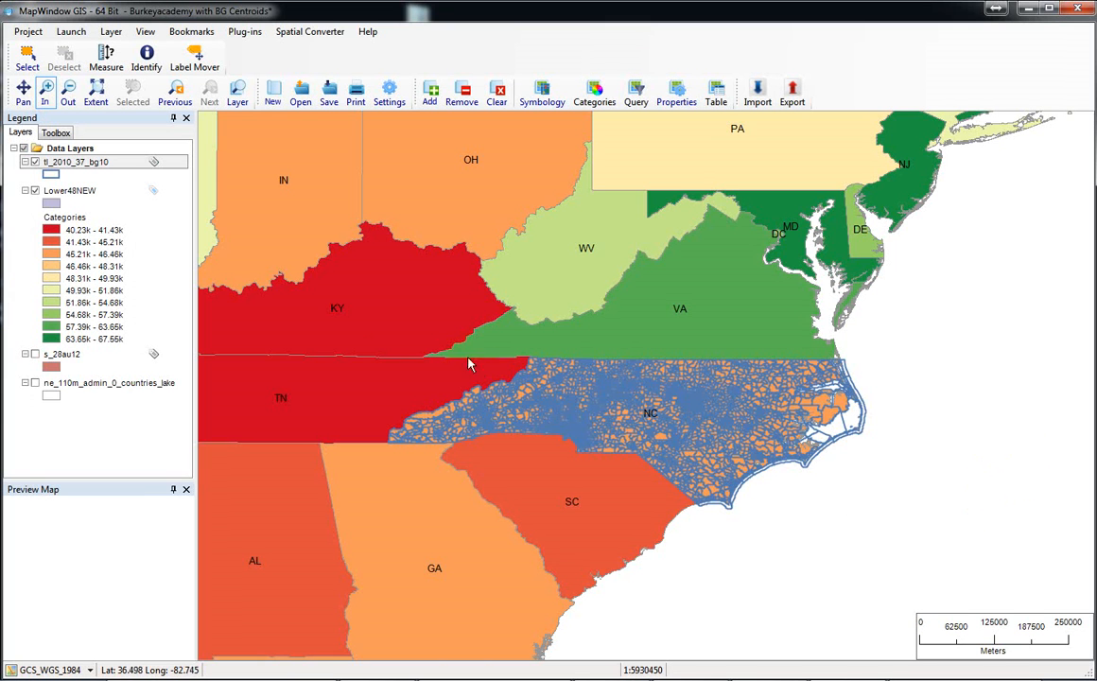
pyautogui.moveTo(322, 263); pyautogui.dragTo(946, 565)
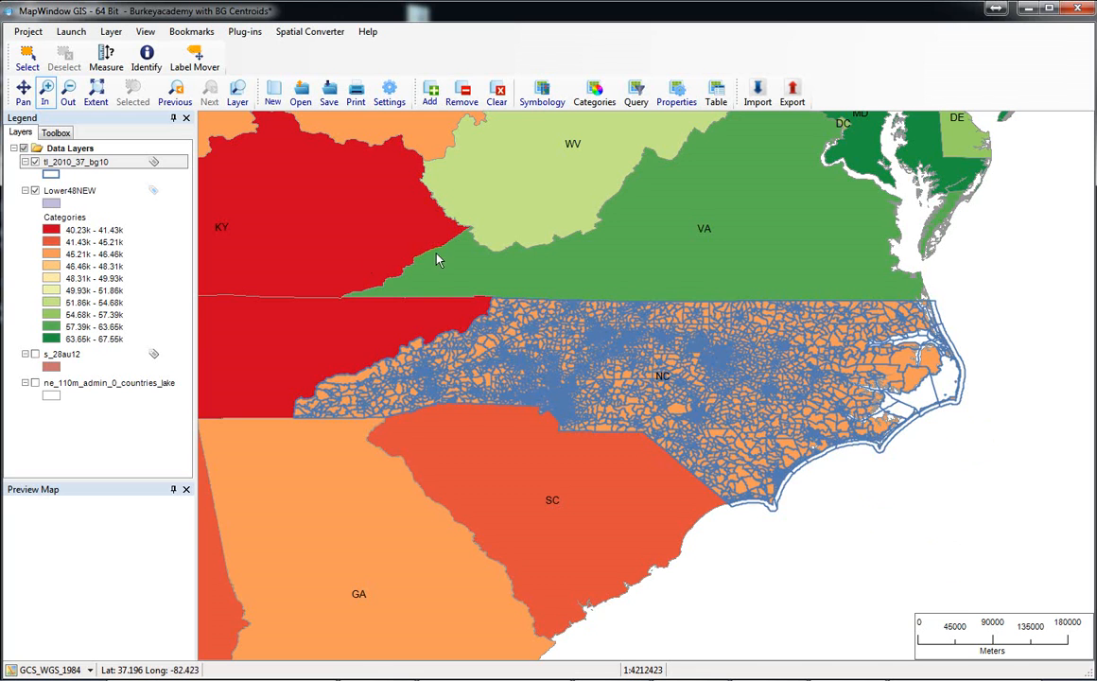
pyautogui.moveTo(367, 294); pyautogui.dragTo(1011, 567)
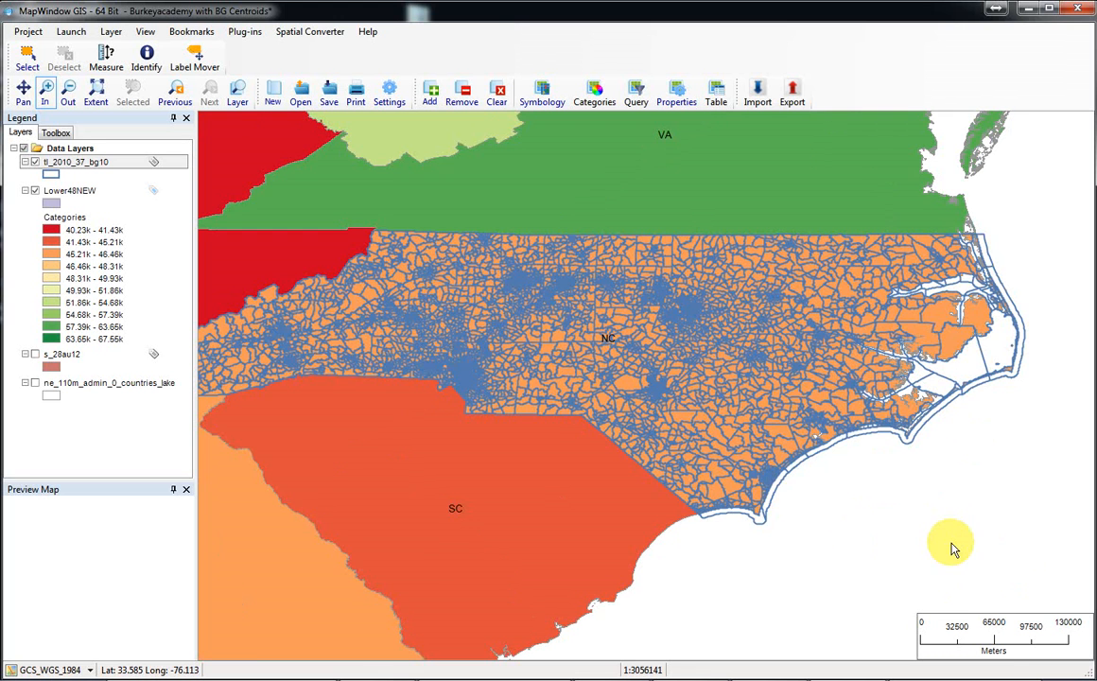
pyautogui.click(50, 174)
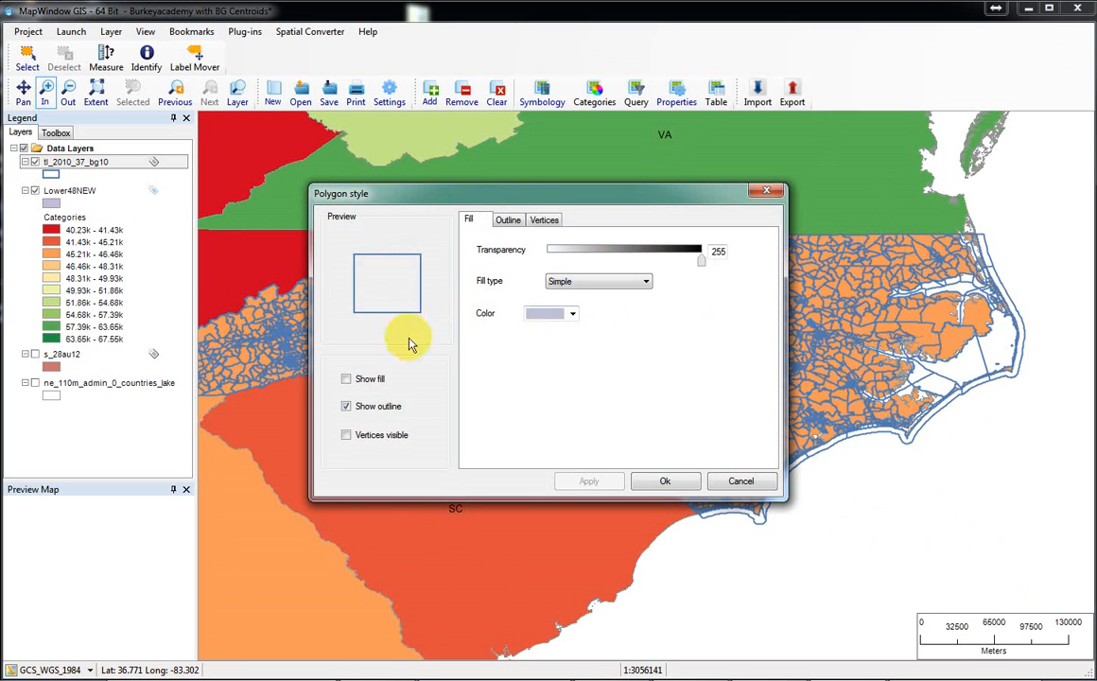
pyautogui.click(508, 222)
pyautogui.click(704, 267)
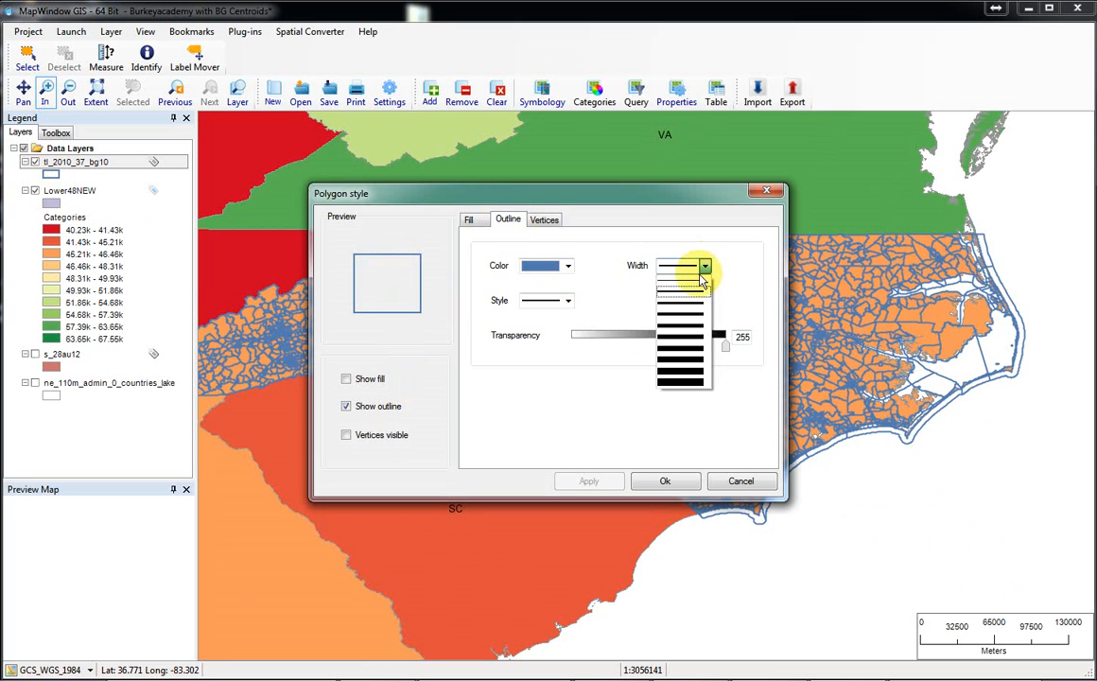
pyautogui.click(692, 282)
pyautogui.click(567, 265)
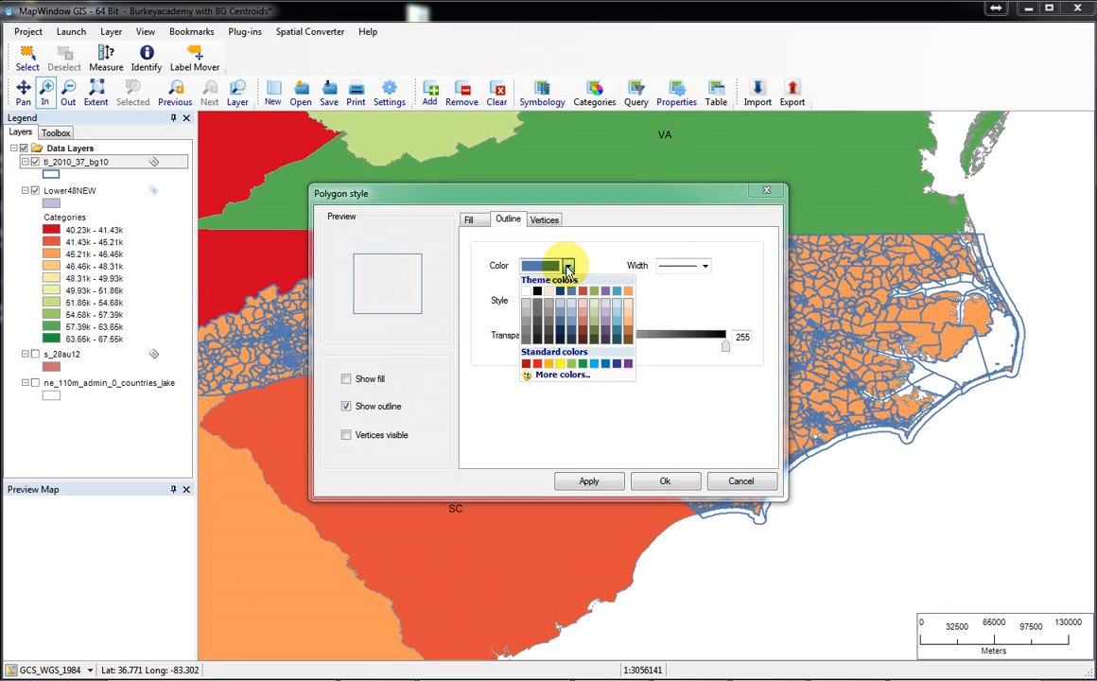
pyautogui.click(538, 290)
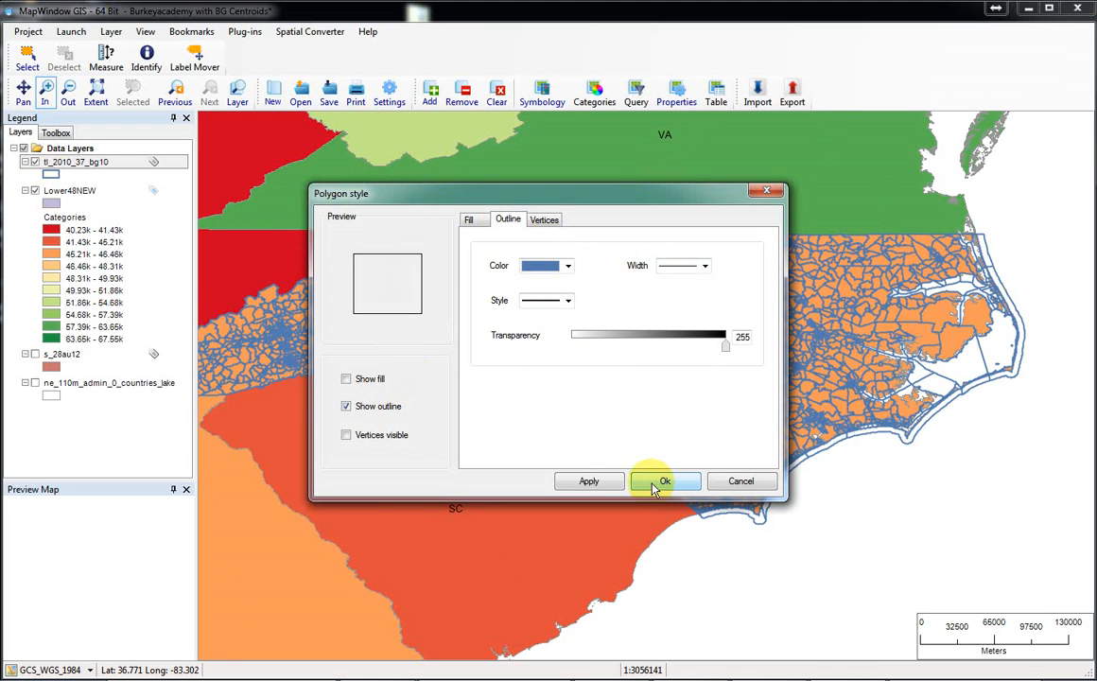
pyautogui.click(589, 481)
pyautogui.click(662, 482)
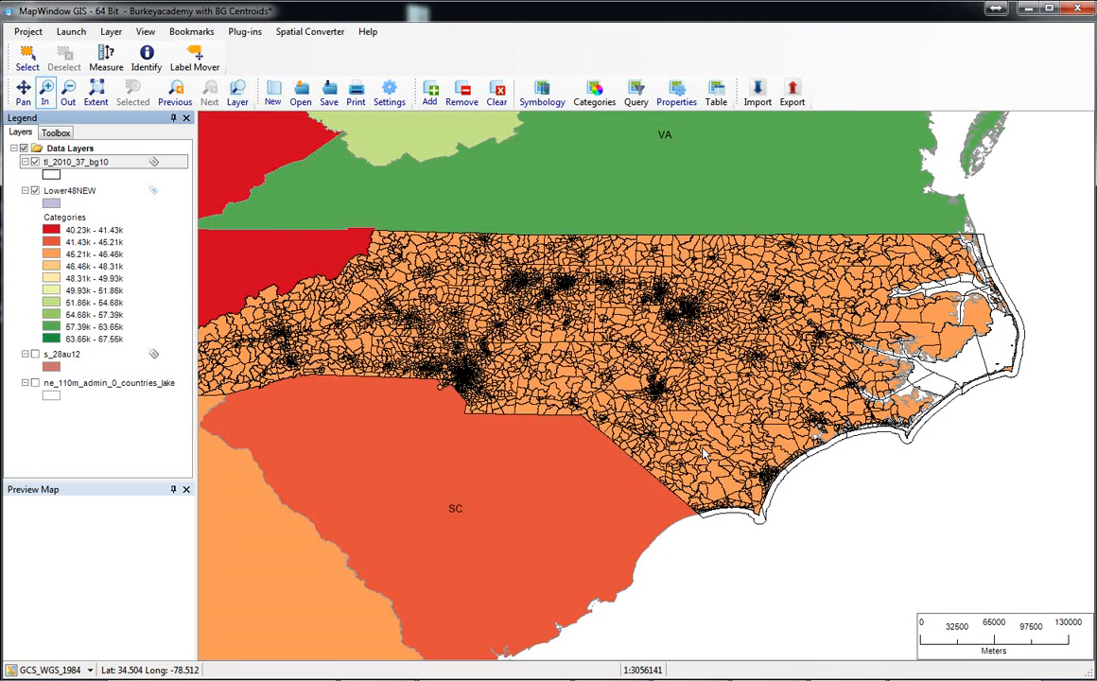
# Select one large block group along the straight county boundary in central North Carolina.
pyautogui.moveTo(445, 237); pyautogui.dragTo(795, 478)
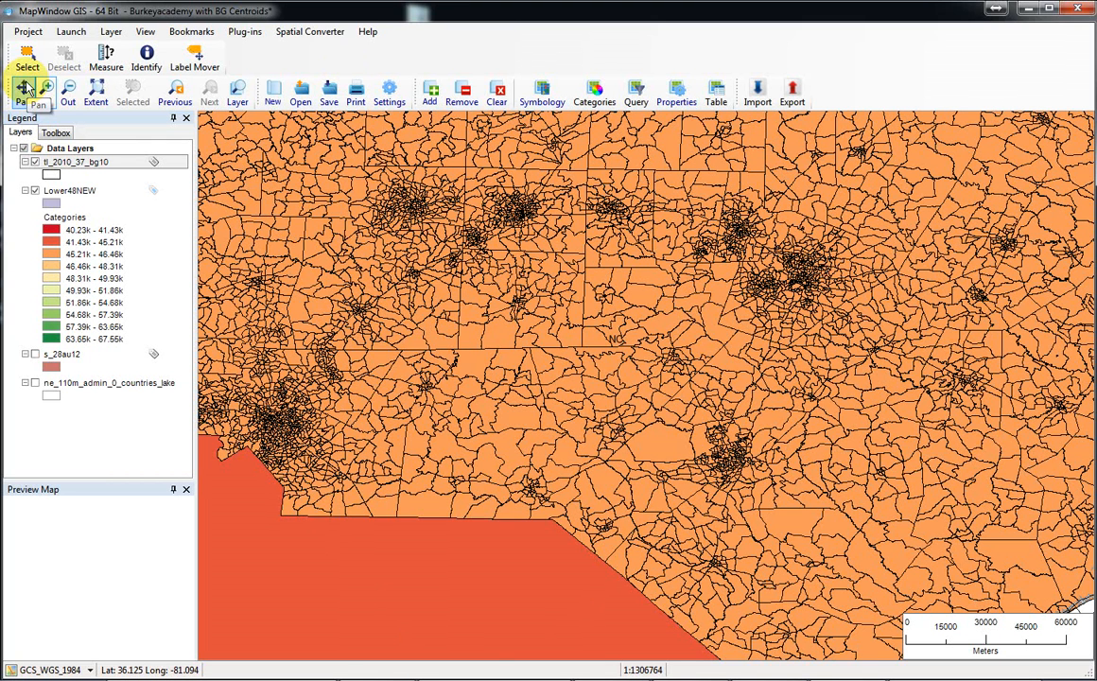
pyautogui.click(96, 91)
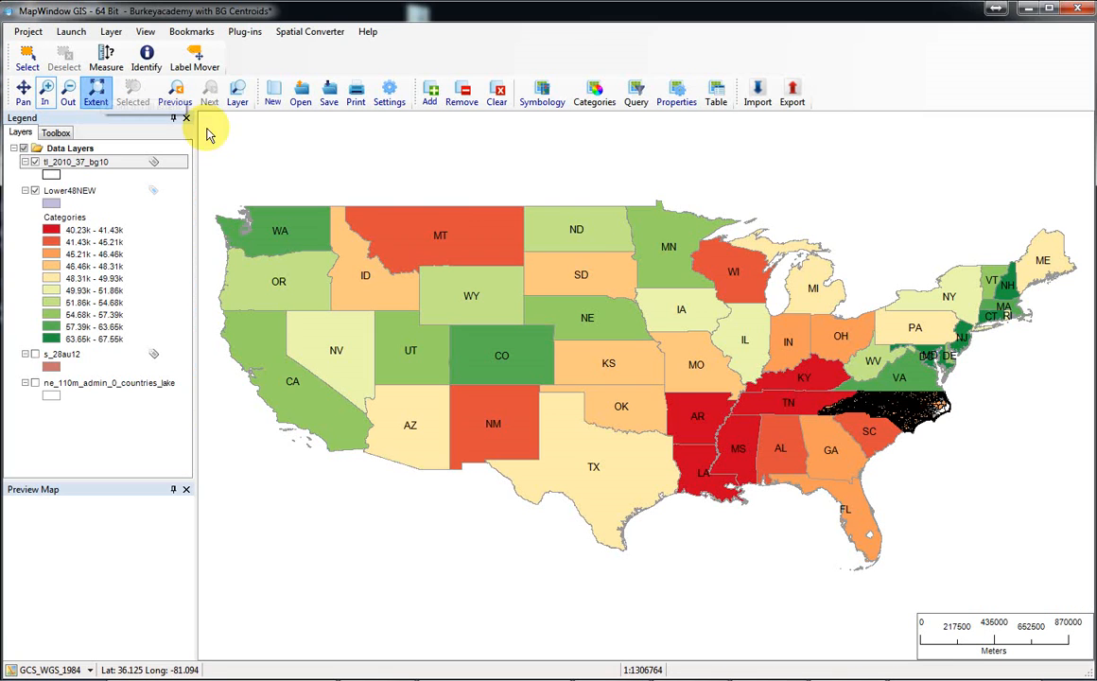
pyautogui.moveTo(810, 371); pyautogui.dragTo(990, 456)
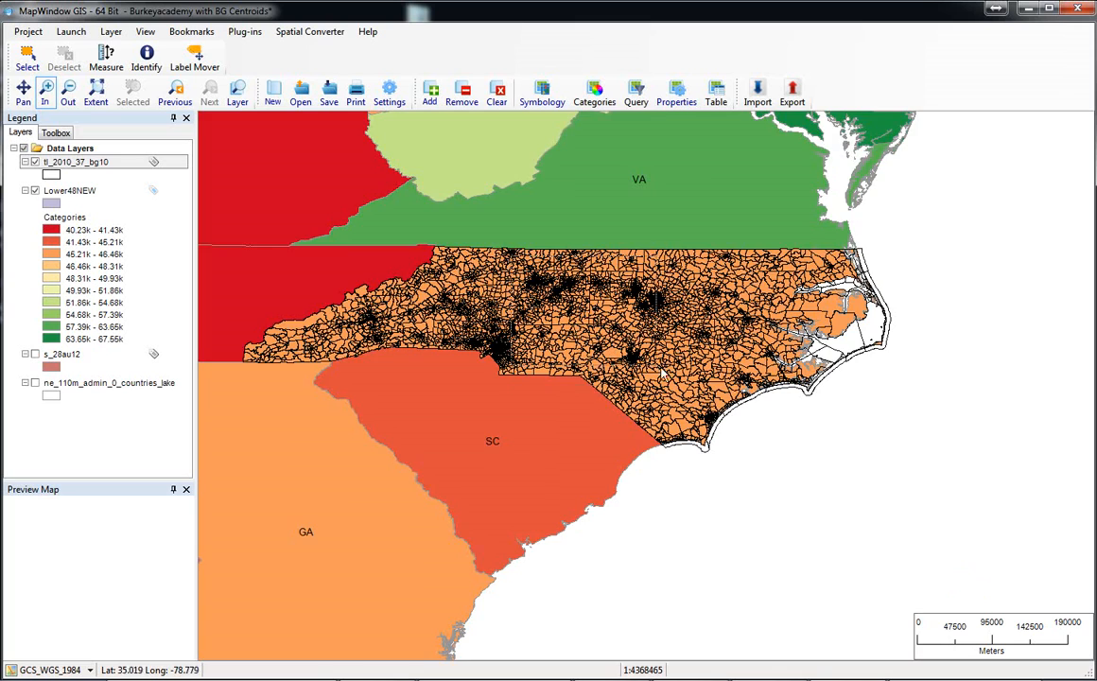
pyautogui.moveTo(680, 388); pyautogui.dragTo(685, 390)
pyautogui.moveTo(438, 253); pyautogui.dragTo(720, 471)
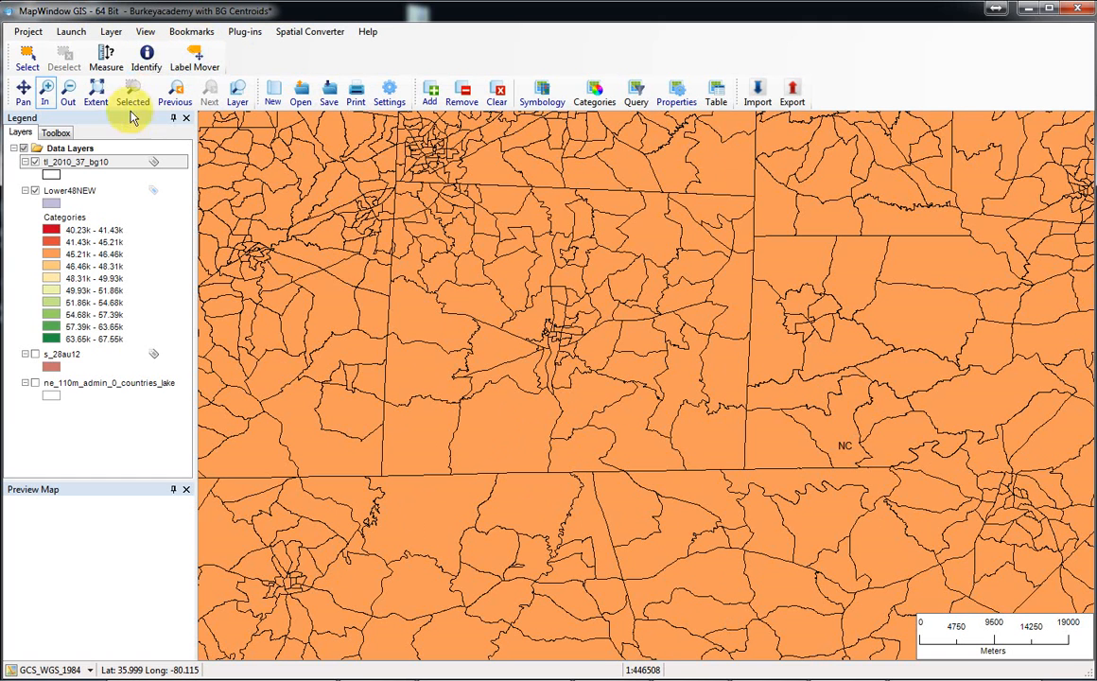
pyautogui.click(27, 57)
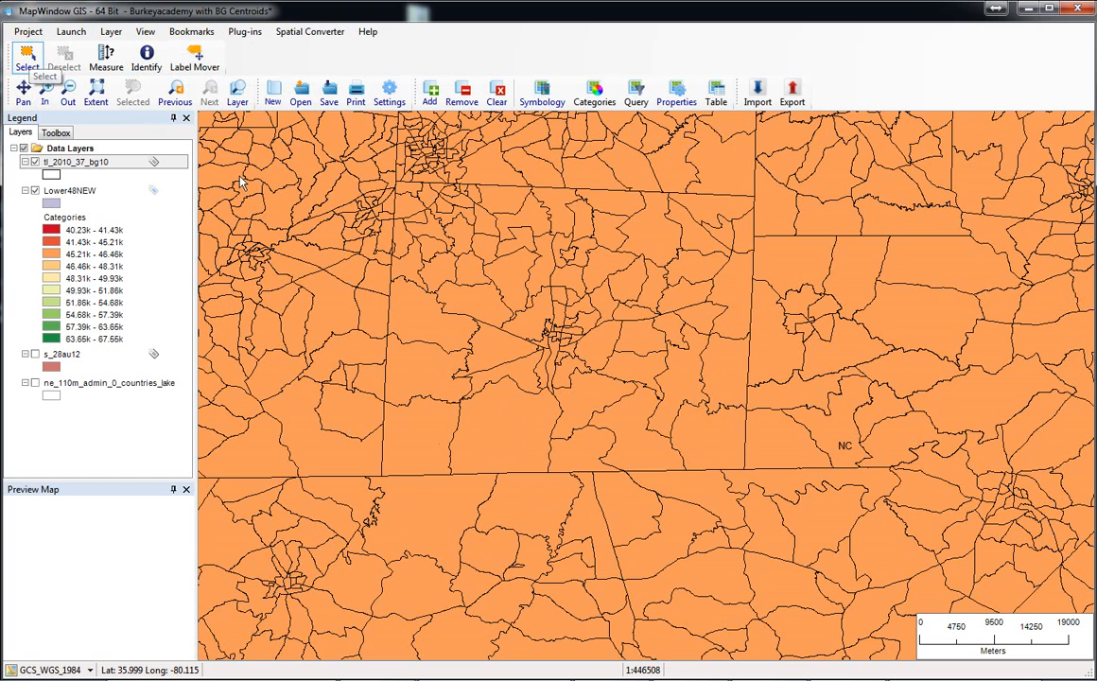
pyautogui.click(513, 436)
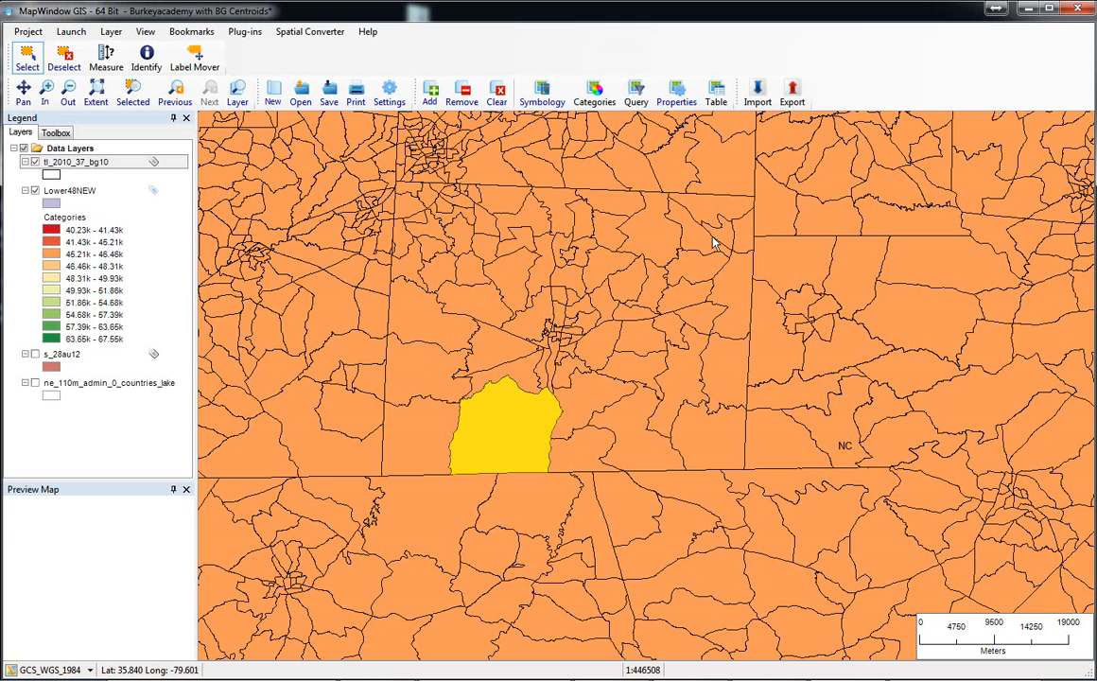
# Switch to the Firefox search results, open the 2010 Census Centers of Population by Census Block Group page and review its table fields.
pyautogui.moveTo(643, 669)
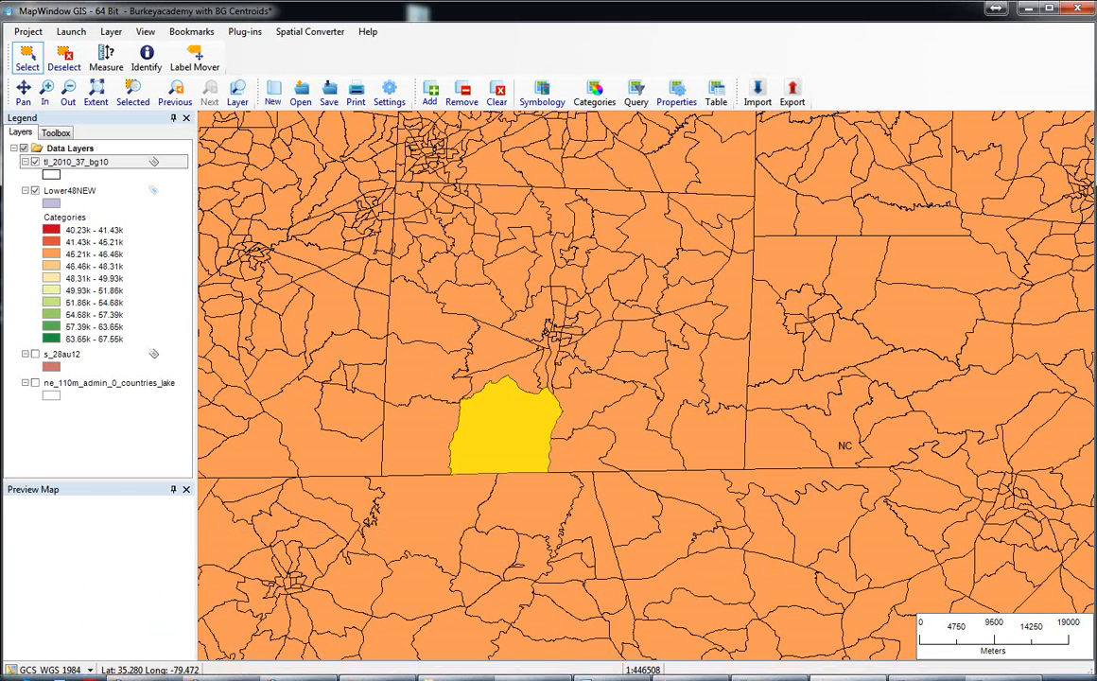
pyautogui.hotkey('alt', 'Tab')
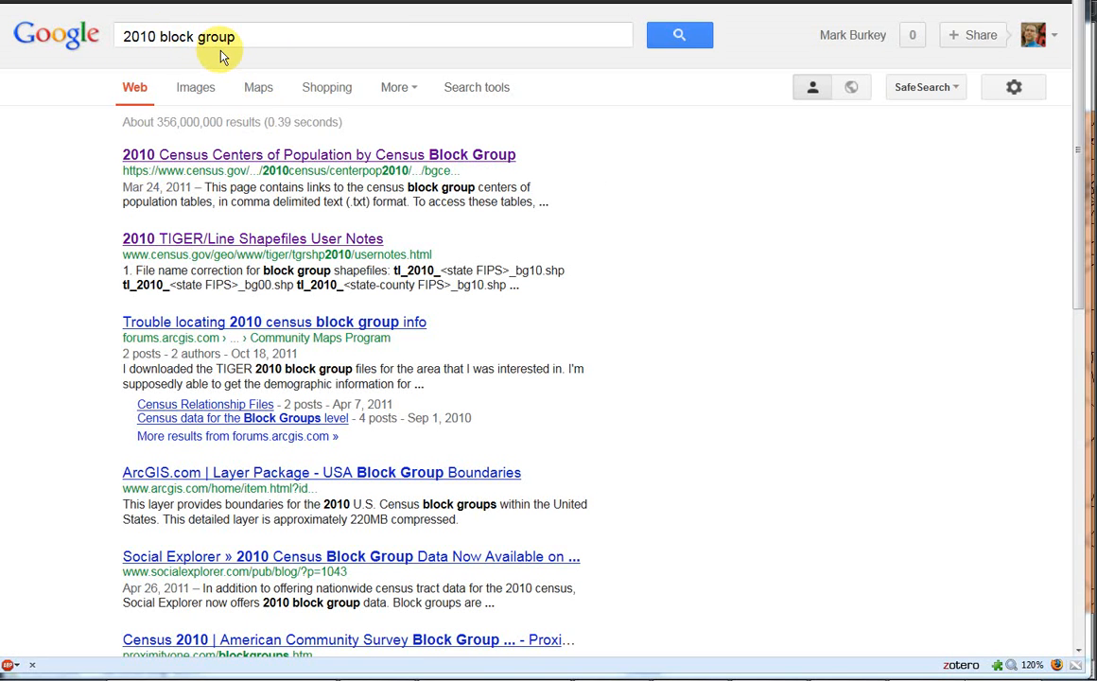
pyautogui.click(224, 160)
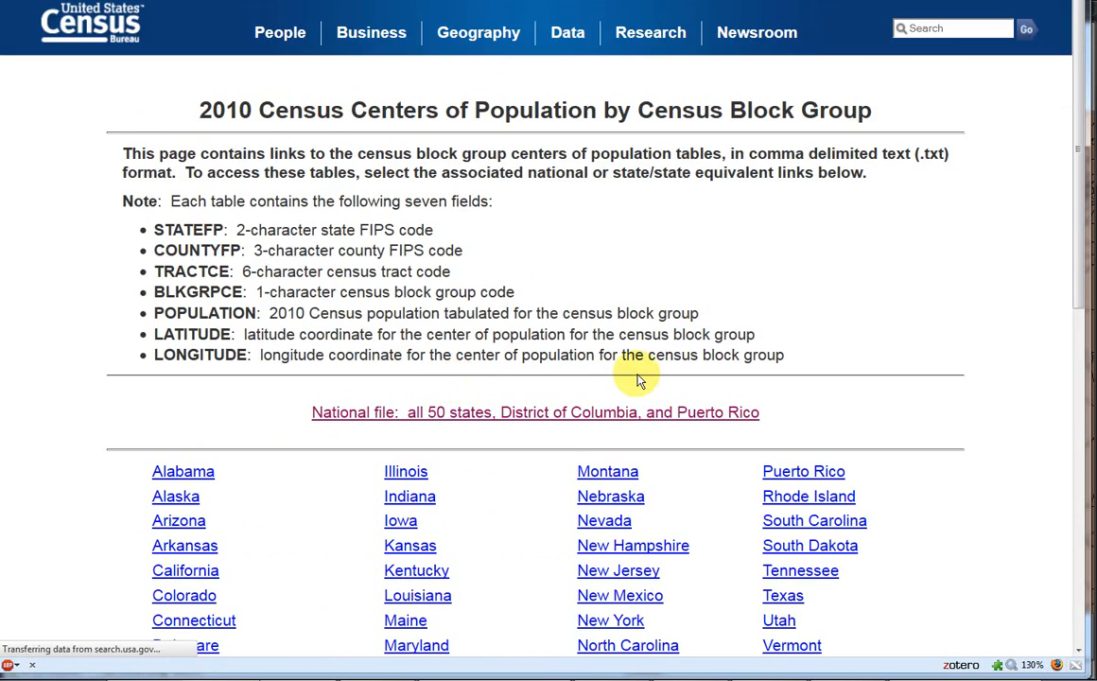
pyautogui.scroll(-2, 638, 377)
pyautogui.scroll(2, 639, 376)
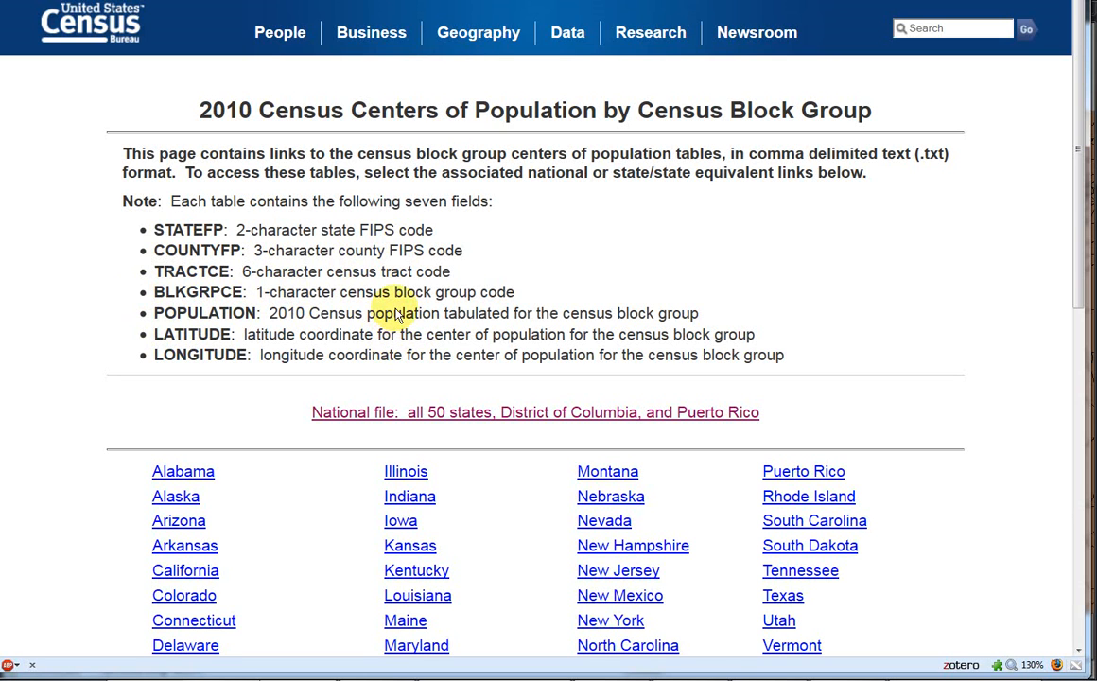
# Open the North Carolina table of block group centers of population from the state list.
pyautogui.scroll(-2, 426, 289)
pyautogui.scroll(-2, 468, 279)
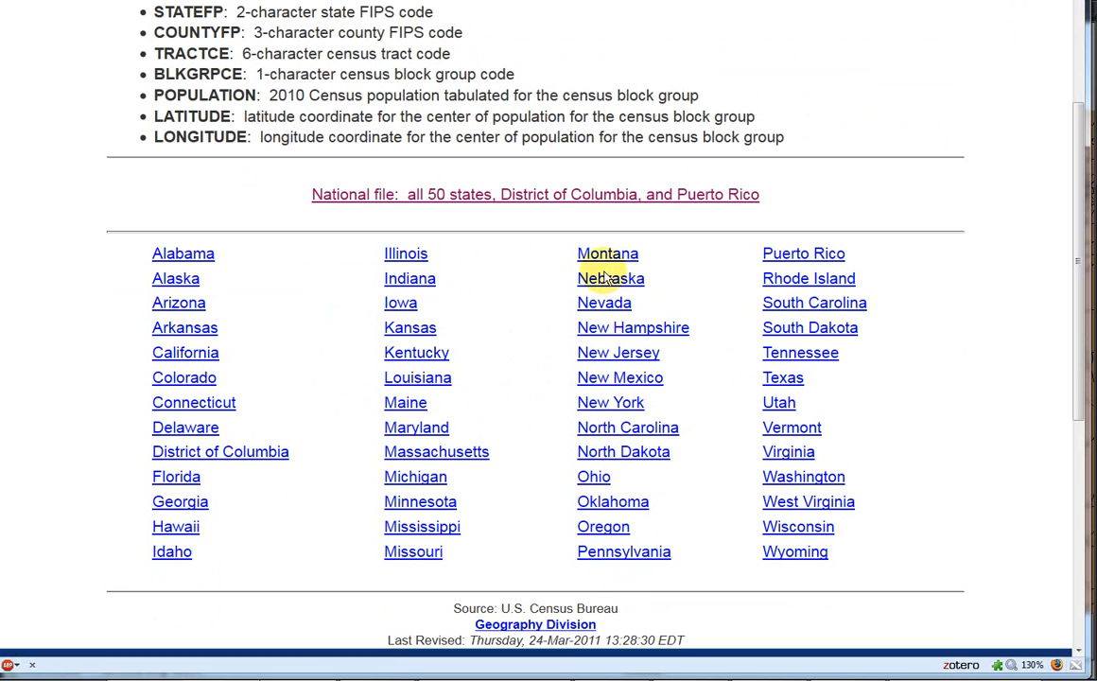
pyautogui.click(466, 195)
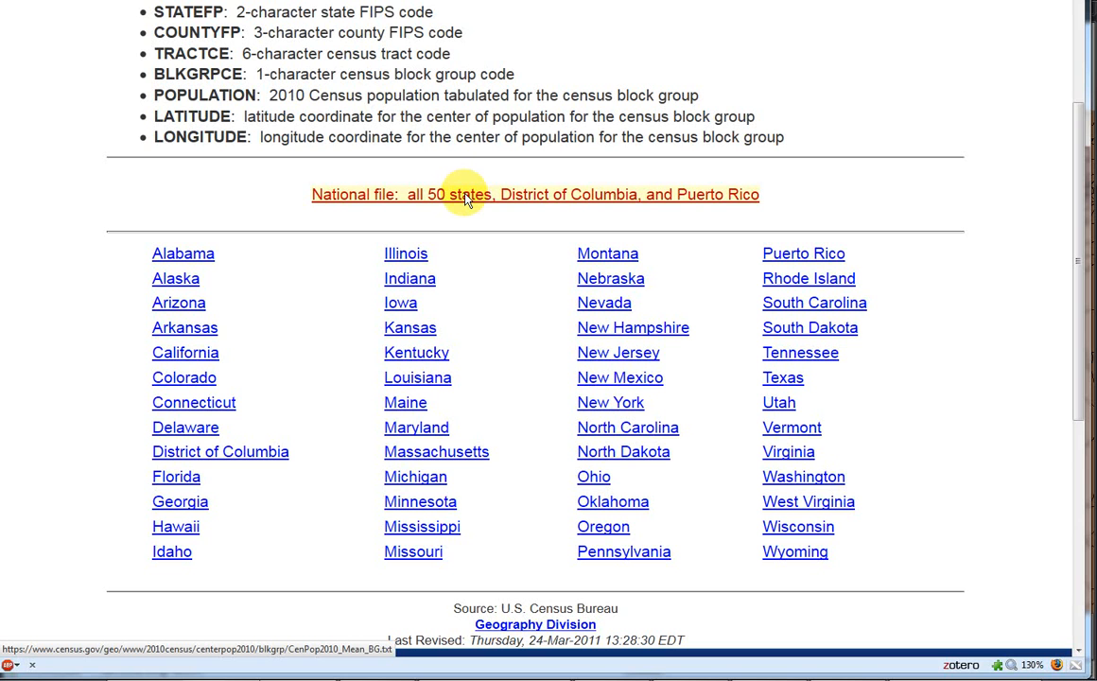
pyautogui.click(631, 428)
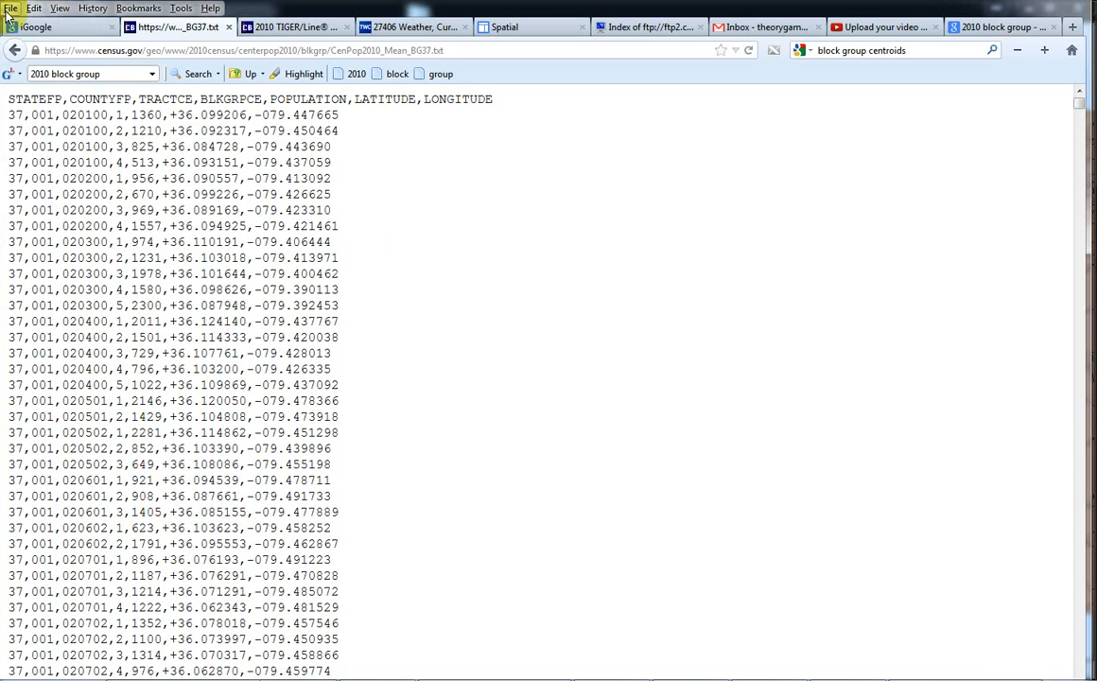
# Save the North Carolina table as CenPop2010_Mean_BG37.txt in the NC Census Geographies 2010 folder.
pyautogui.click(9, 13)
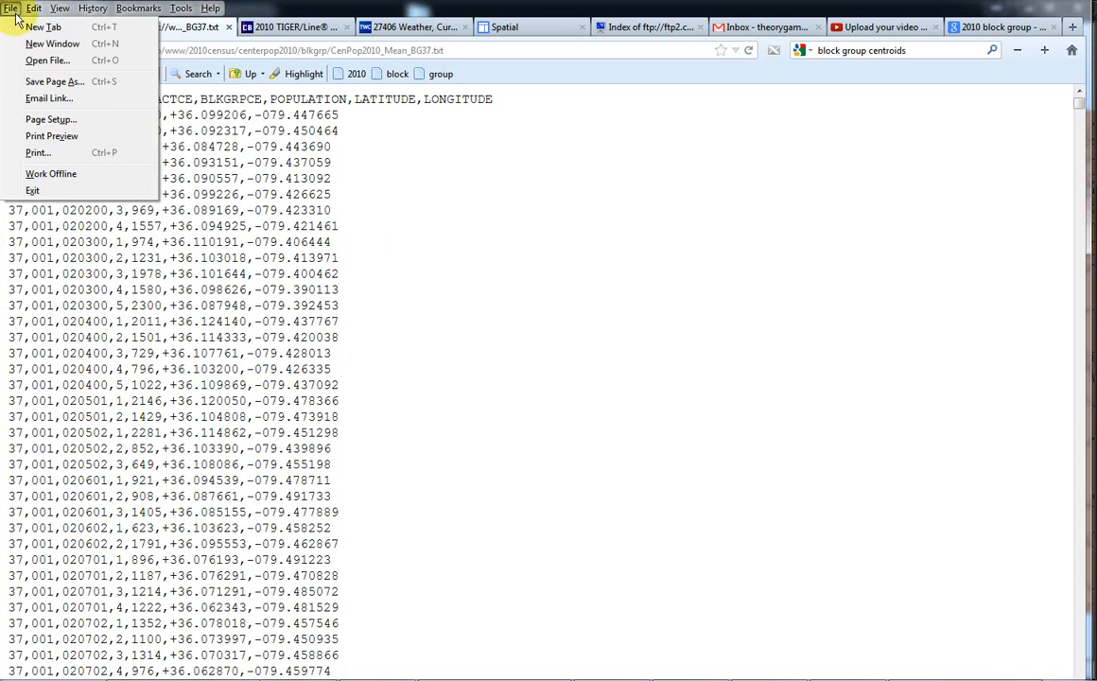
pyautogui.click(34, 83)
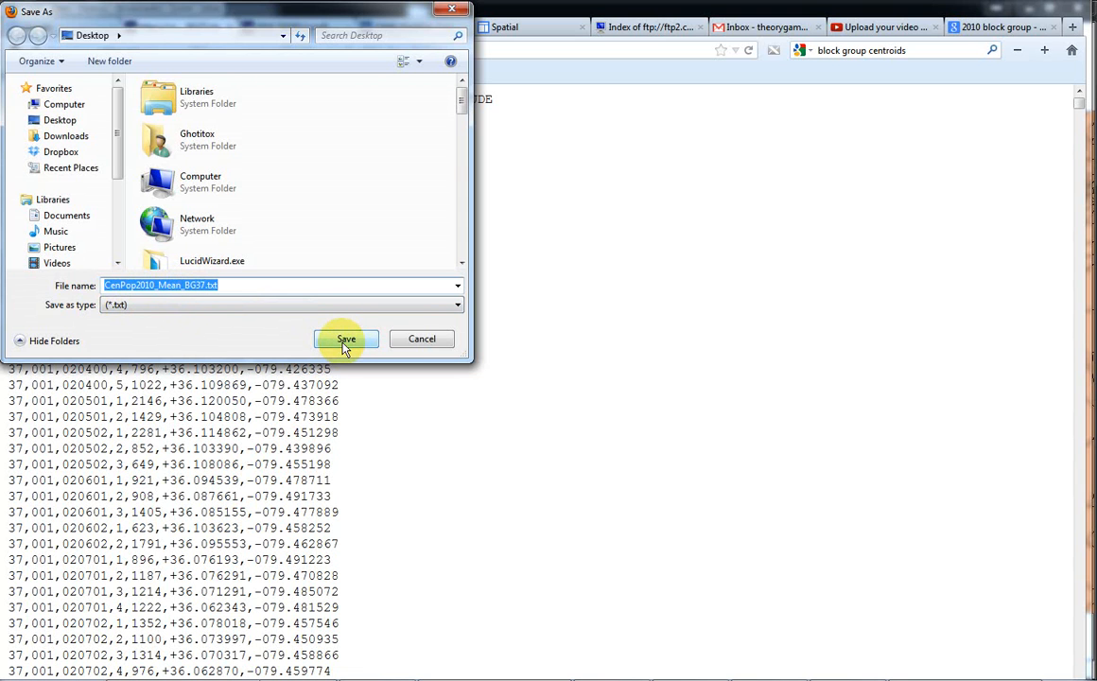
pyautogui.moveTo(461, 95); pyautogui.dragTo(463, 167)
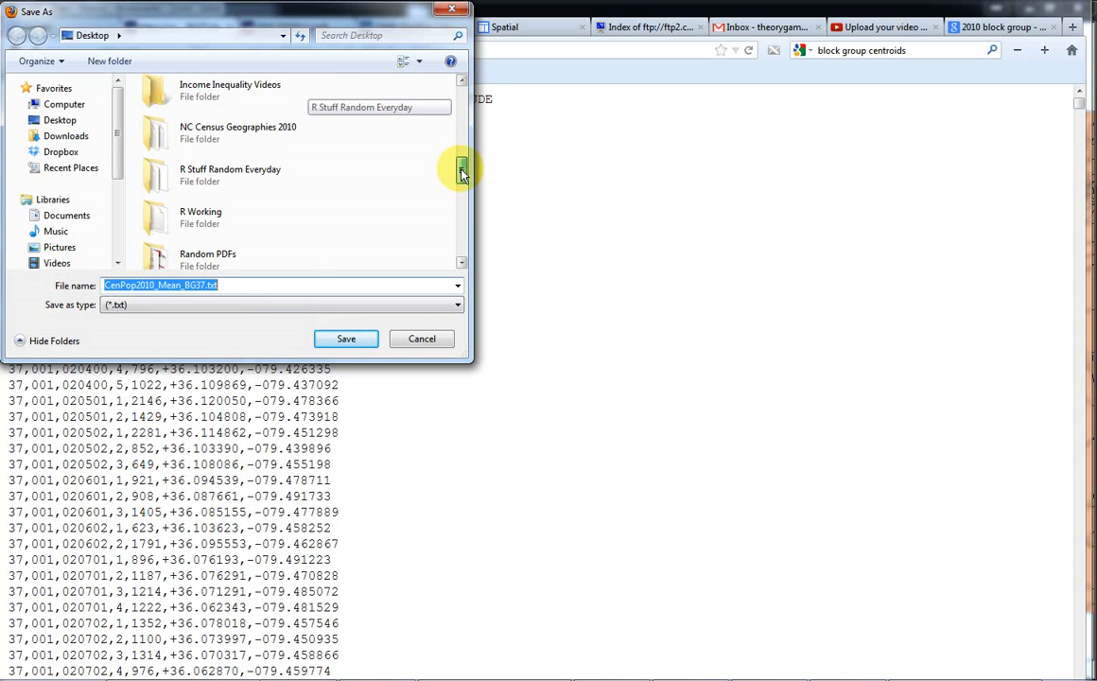
pyautogui.doubleClick(213, 133)
pyautogui.click(348, 338)
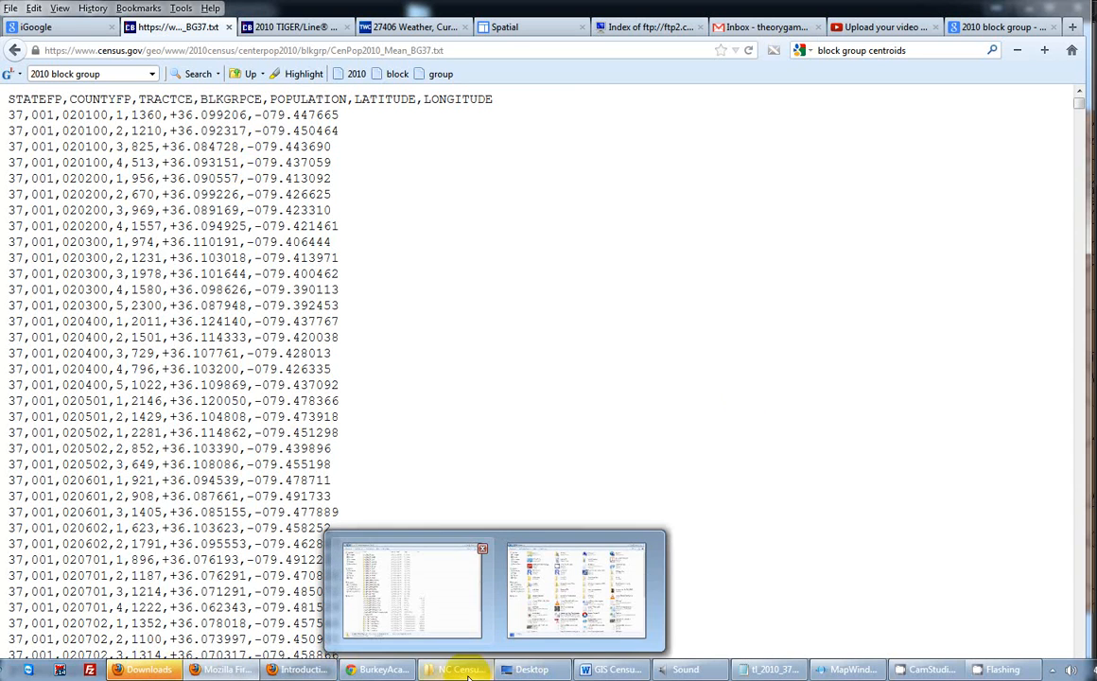
# Switch to the NC Census Geographies 2010 folder window and open CenPop2010_Mean_BG37.txt in Notepad++.
pyautogui.moveTo(1096, 190); pyautogui.dragTo(371, 4)
pyautogui.scroll(-4, 423, 166)
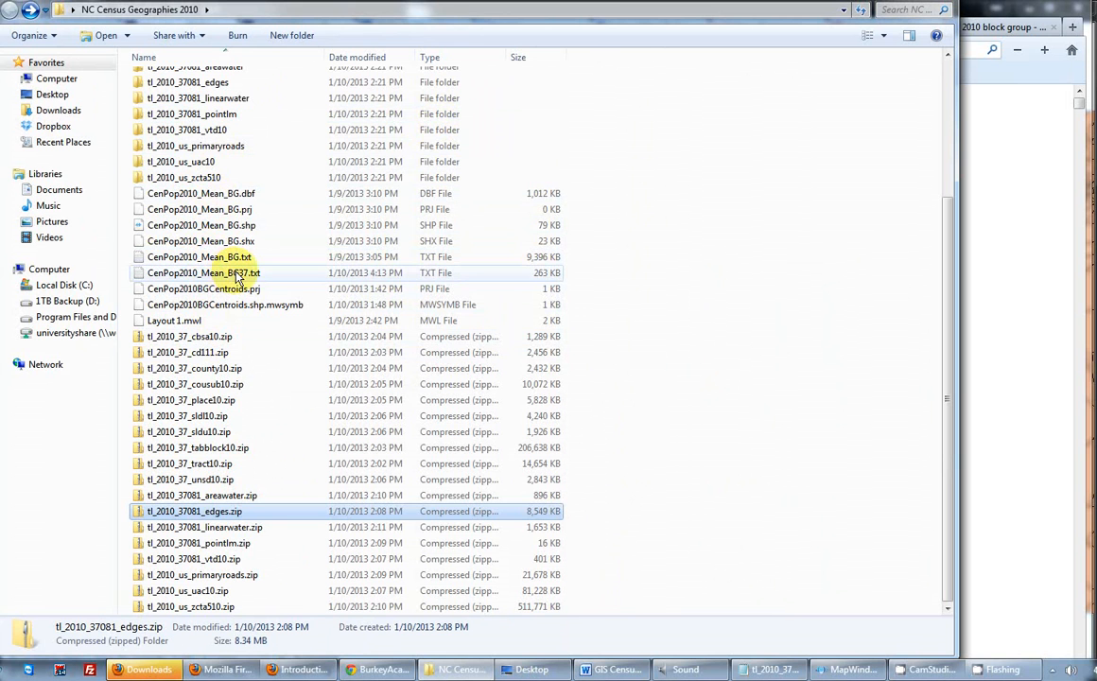
pyautogui.click(218, 275)
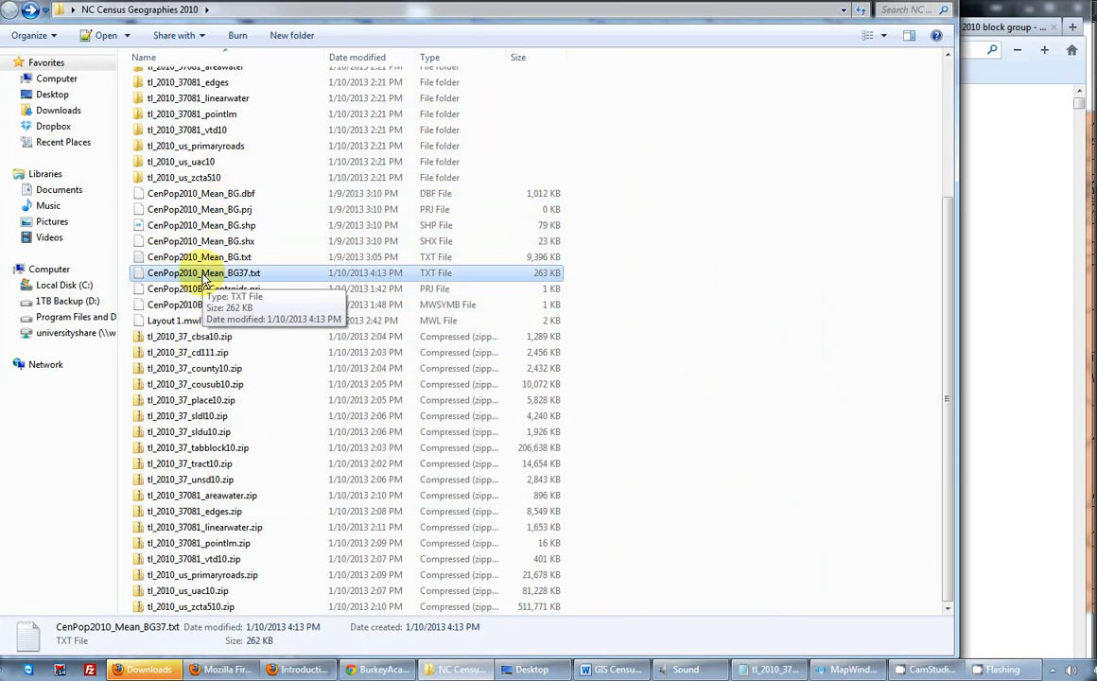
pyautogui.doubleClick(202, 276)
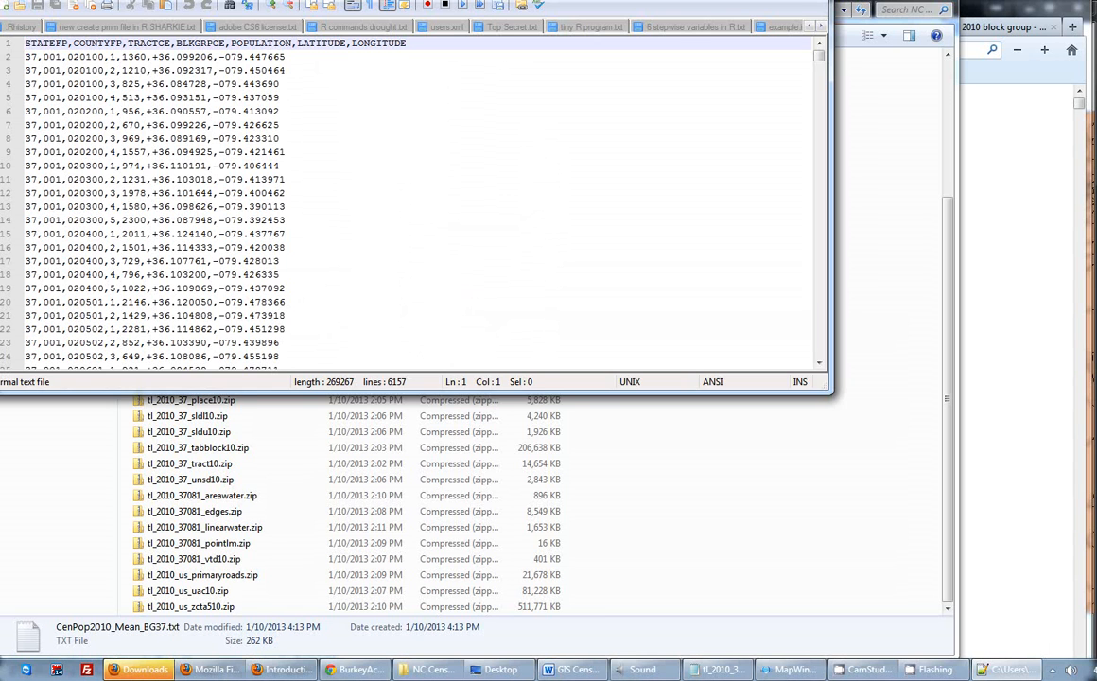
# Enlarge the text file's window, highlight the header row from STATEFP to LONGITUDE to examine the field names, and minimize the window.
pyautogui.moveTo(615, 0); pyautogui.dragTo(634, 16)
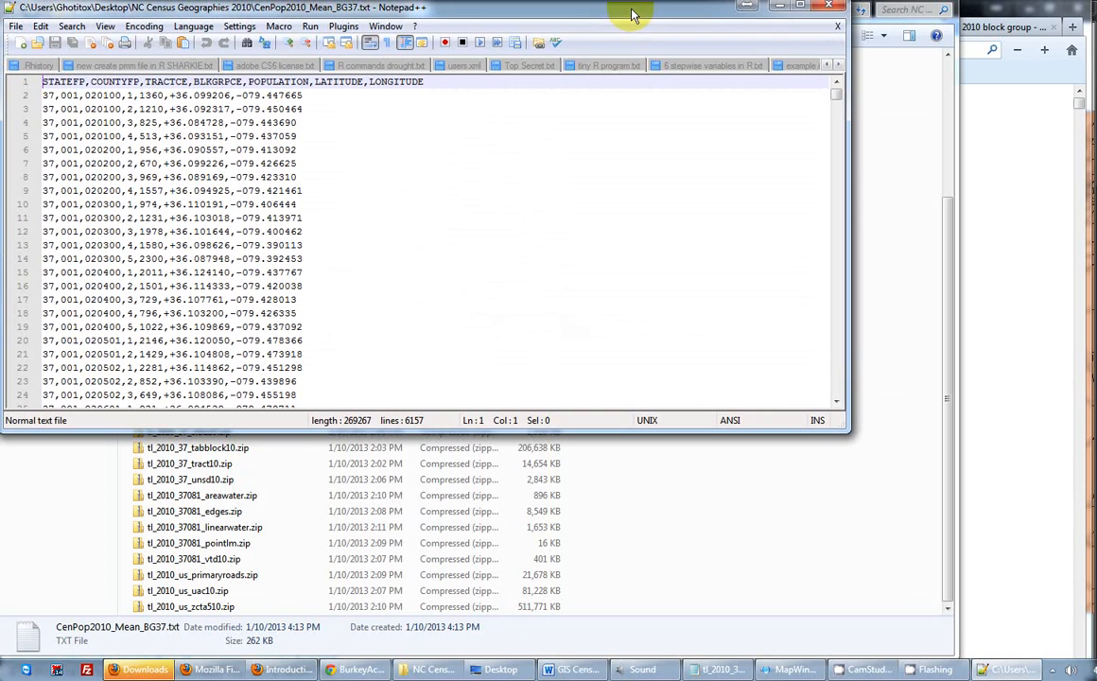
pyautogui.moveTo(848, 433); pyautogui.dragTo(1000, 608)
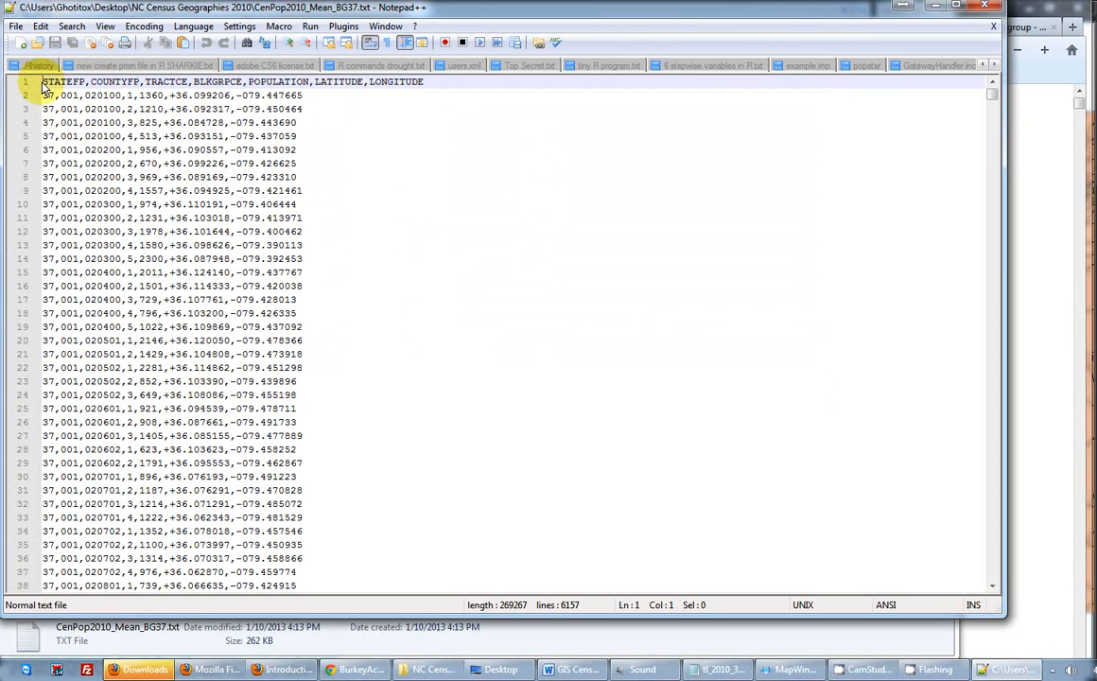
pyautogui.moveTo(44, 84); pyautogui.dragTo(433, 89)
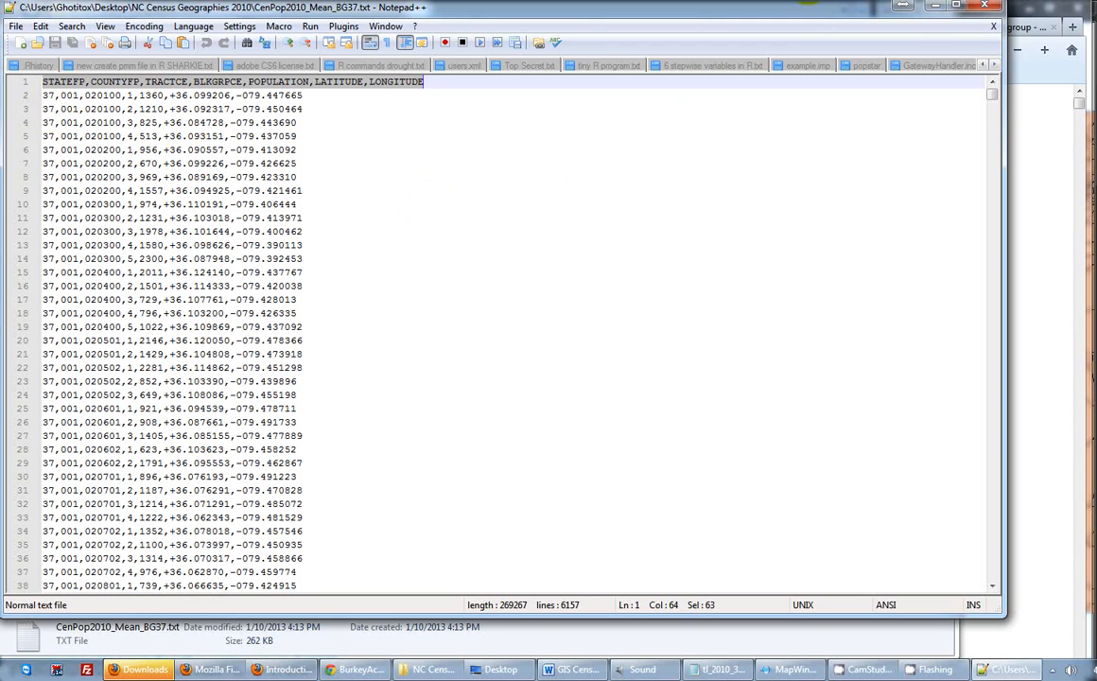
pyautogui.click(934, 8)
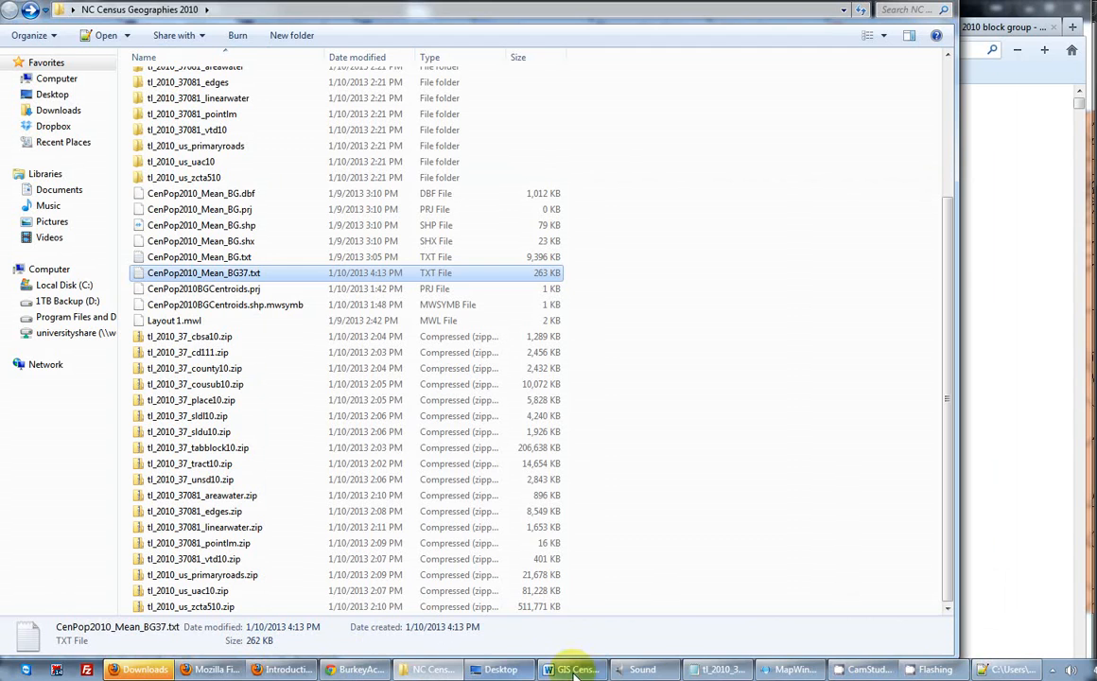
# Switch to MapWindow GIS and deactivate the Spatial Converter plug-in.
pyautogui.click(781, 668)
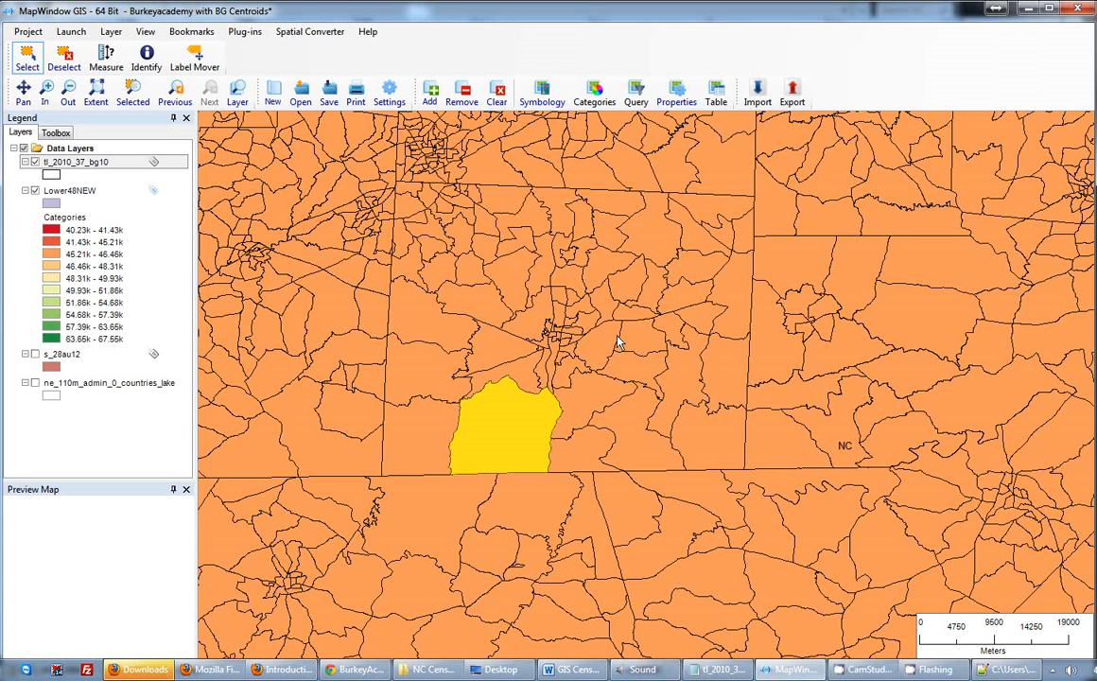
pyautogui.click(246, 33)
pyautogui.click(248, 33)
pyautogui.click(246, 33)
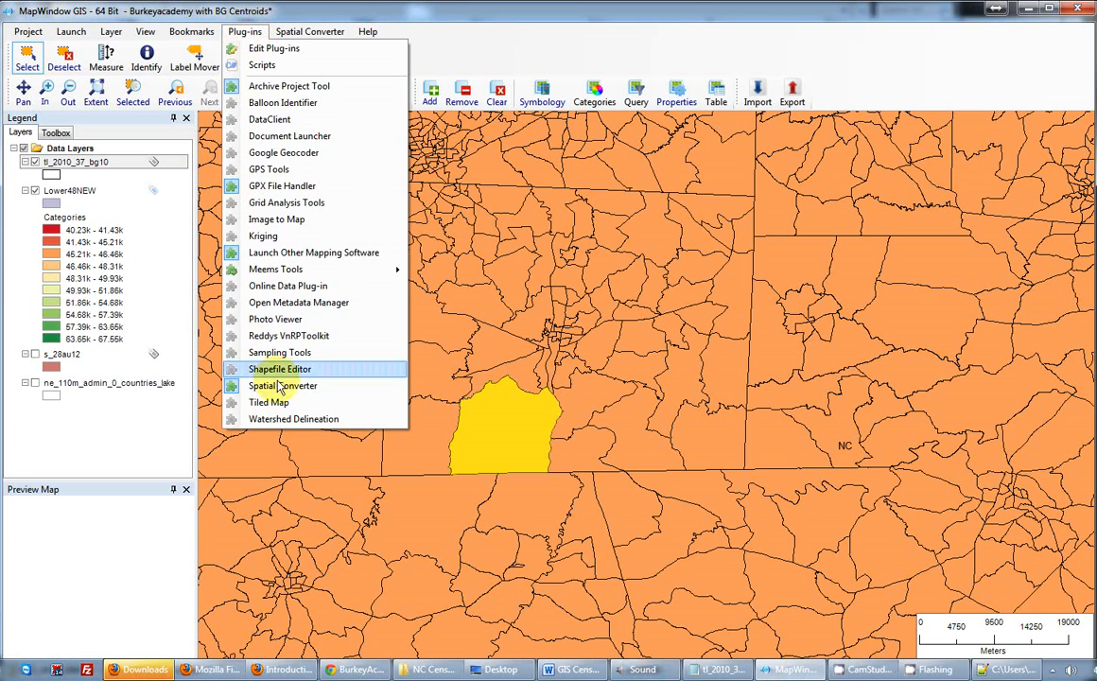
pyautogui.click(267, 391)
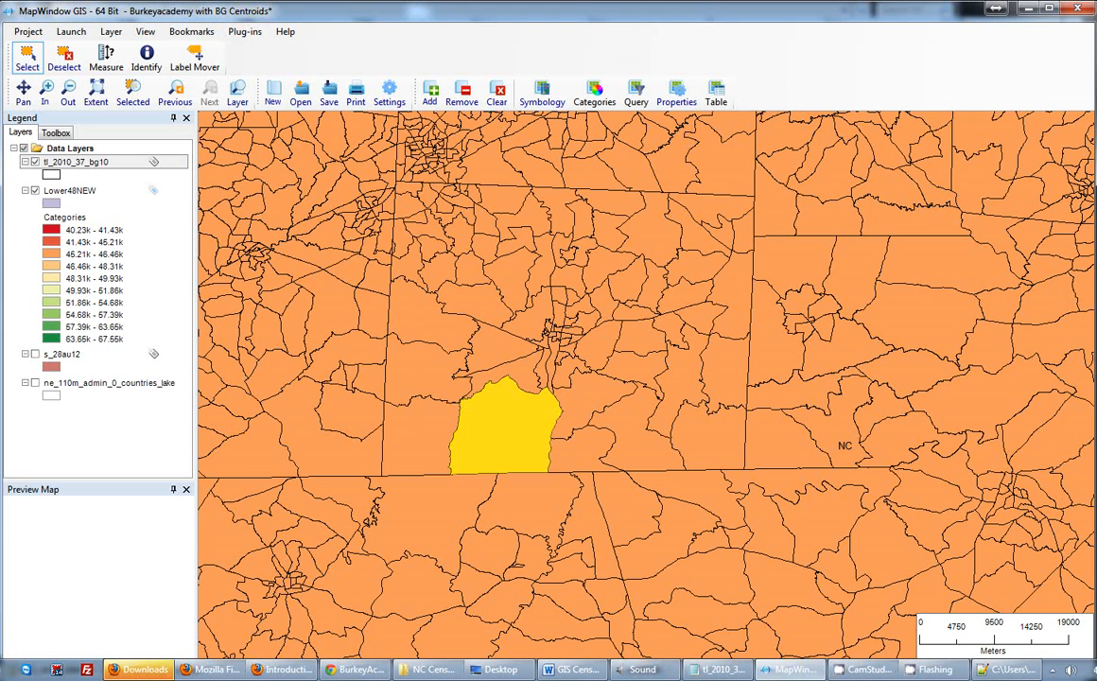
# Activate the Spatial Converter plug-in.
pyautogui.click(243, 33)
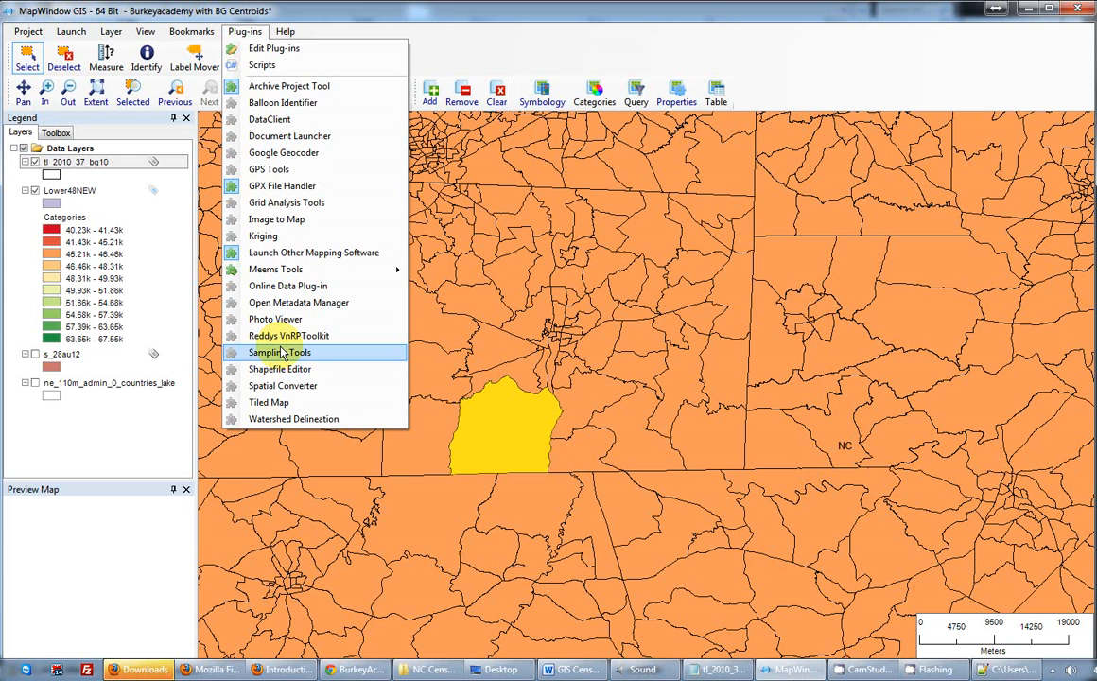
pyautogui.click(142, 669)
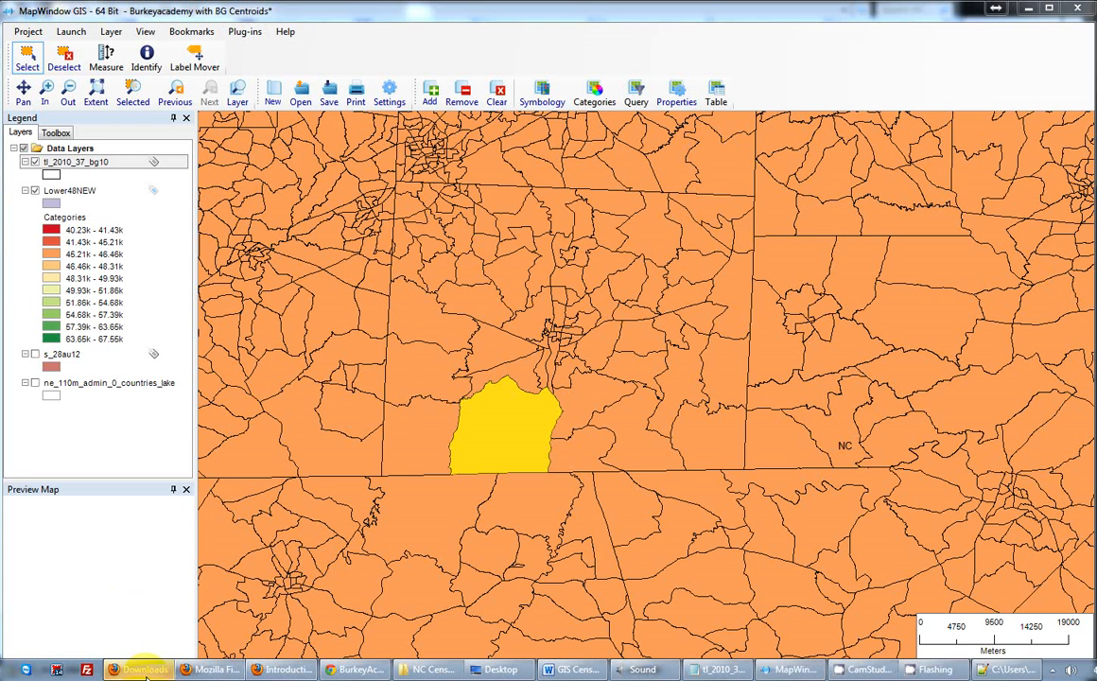
pyautogui.click(243, 32)
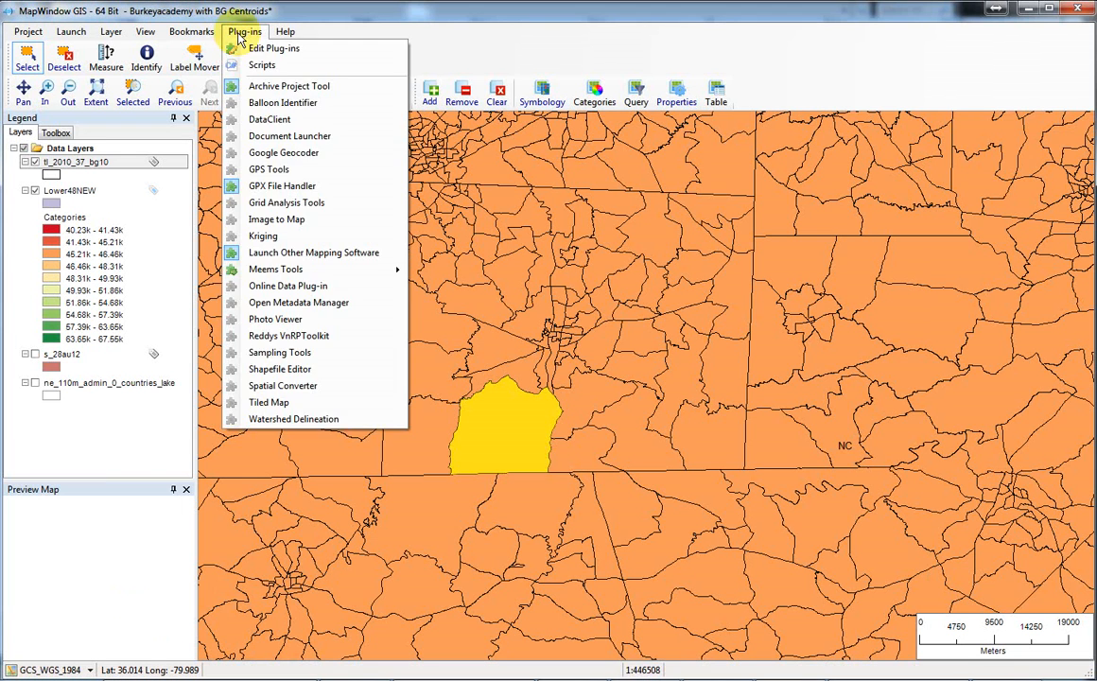
pyautogui.click(255, 388)
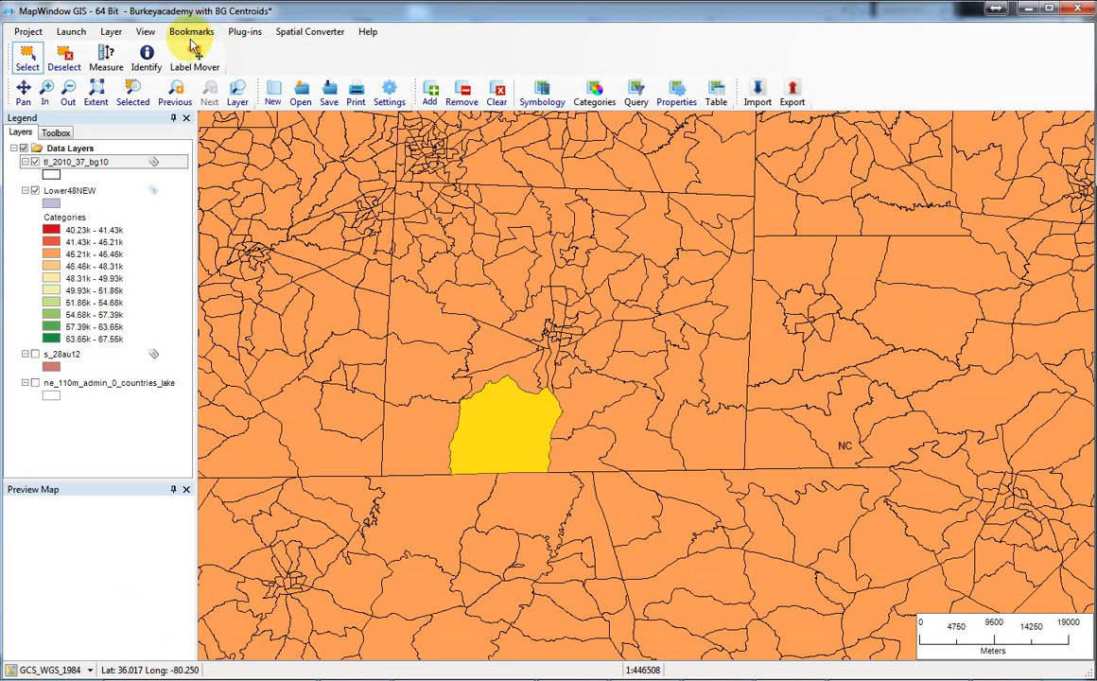
pyautogui.click(318, 34)
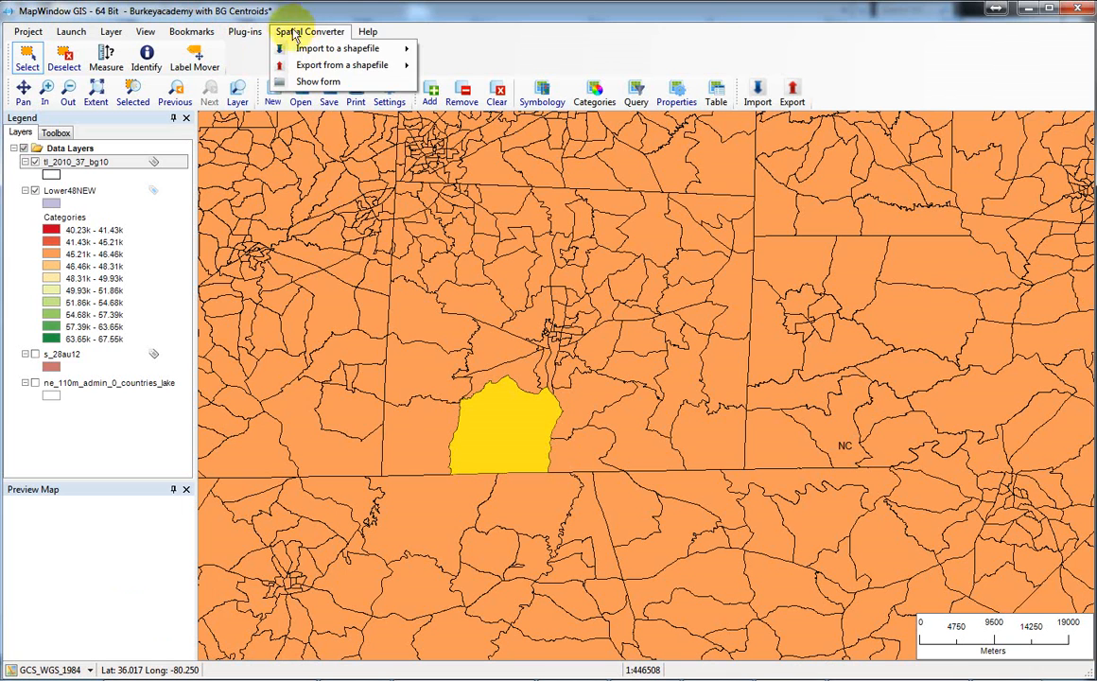
pyautogui.click(256, 31)
pyautogui.click(254, 28)
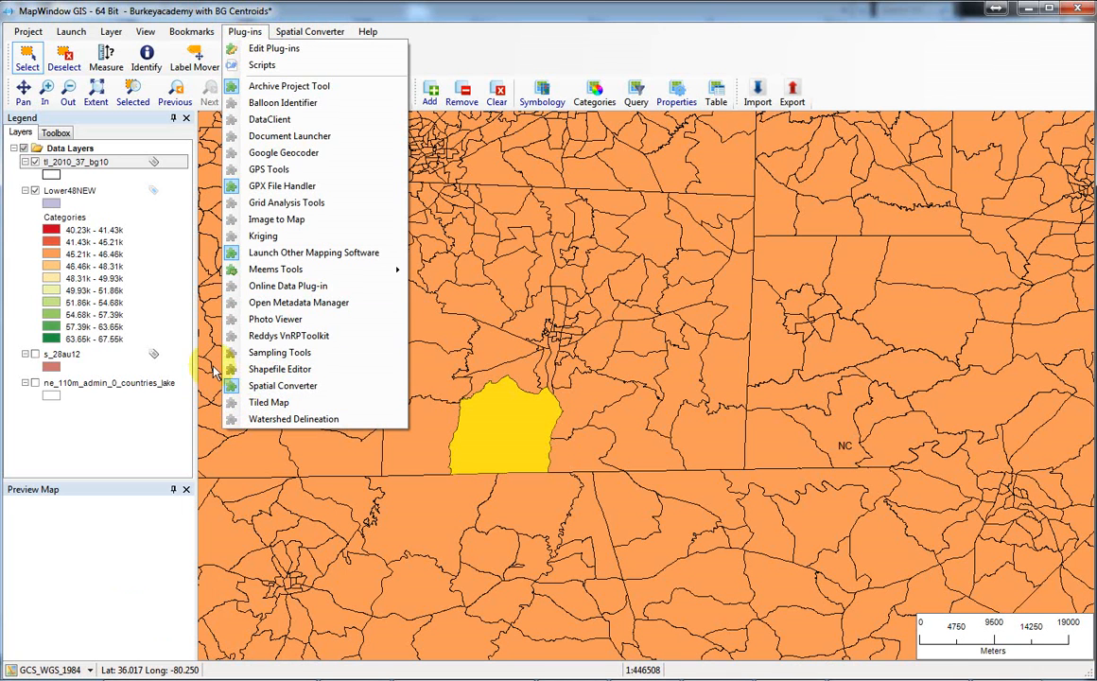
pyautogui.click(321, 19)
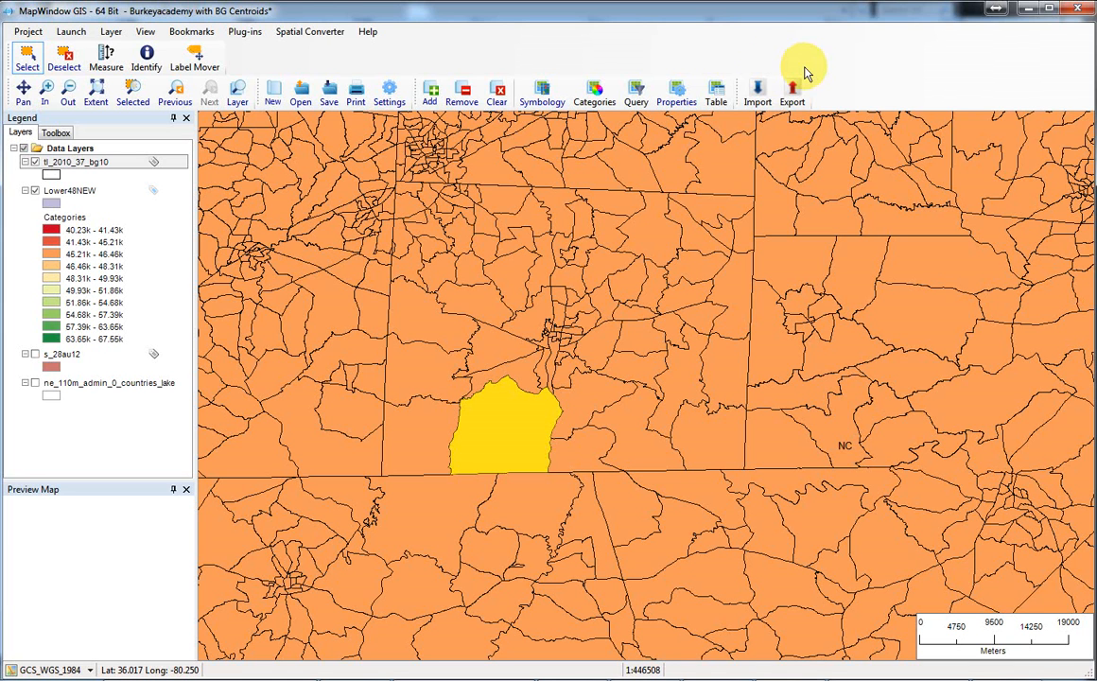
# Start a CSV file import to a shapefile and move its dialog fully into view.
pyautogui.click(757, 95)
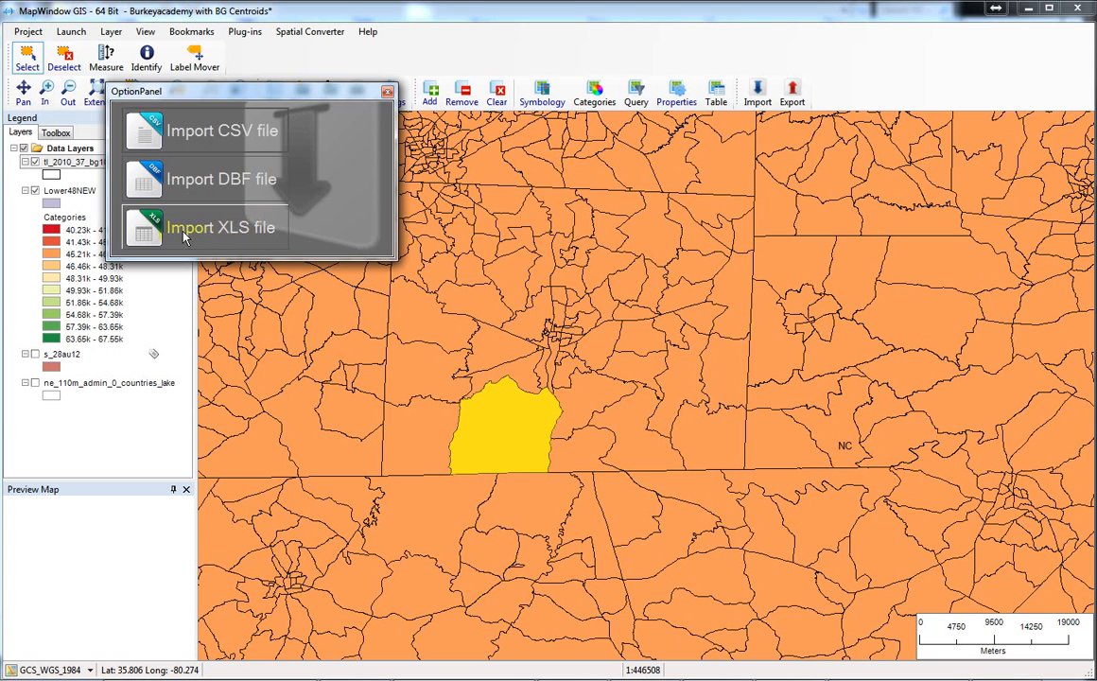
pyautogui.click(211, 134)
pyautogui.moveTo(91, 0); pyautogui.dragTo(179, 28)
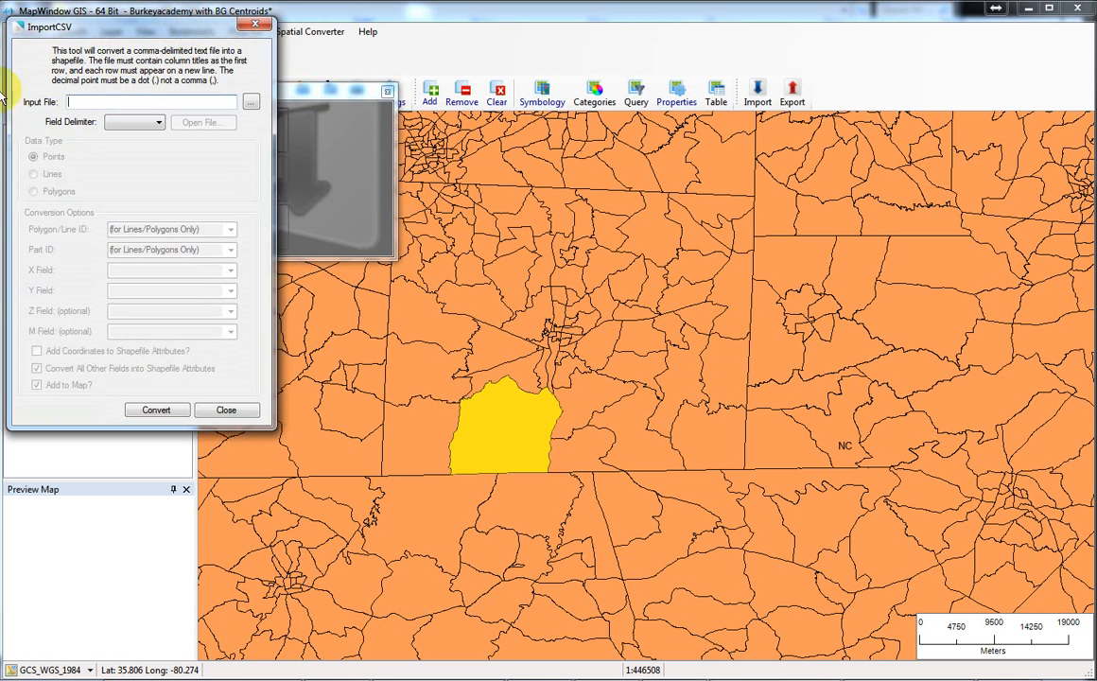
# Choose CenPop2010_Mean_BG37.txt from the NC Census Geographies 2010 folder as the import's input file.
pyautogui.click(251, 101)
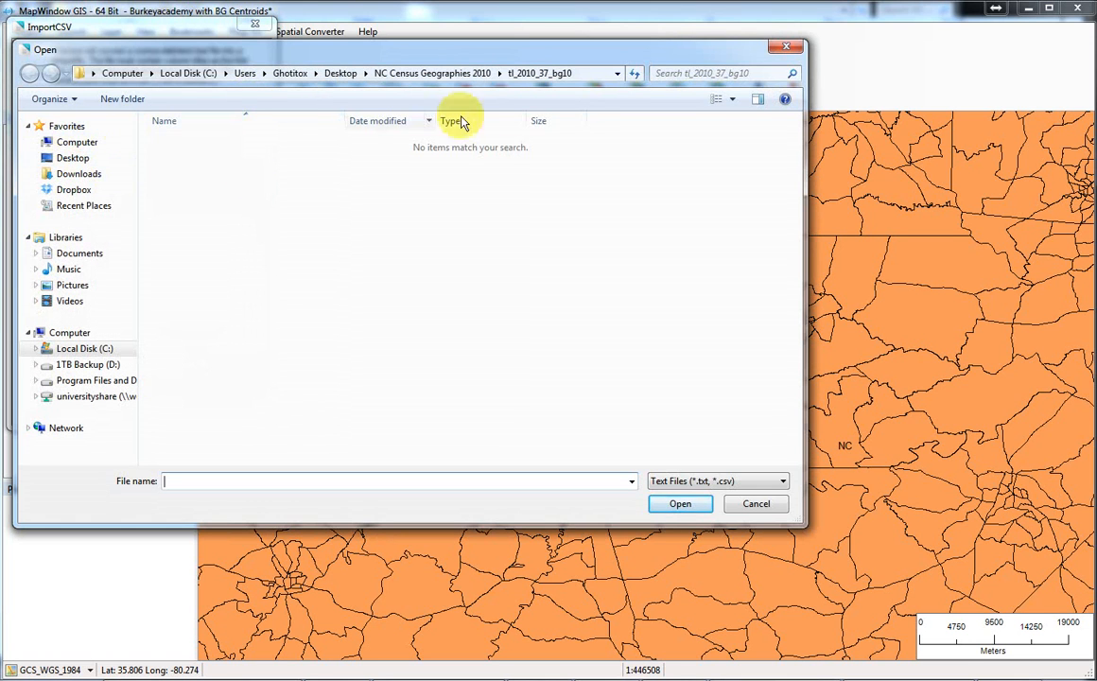
pyautogui.click(429, 72)
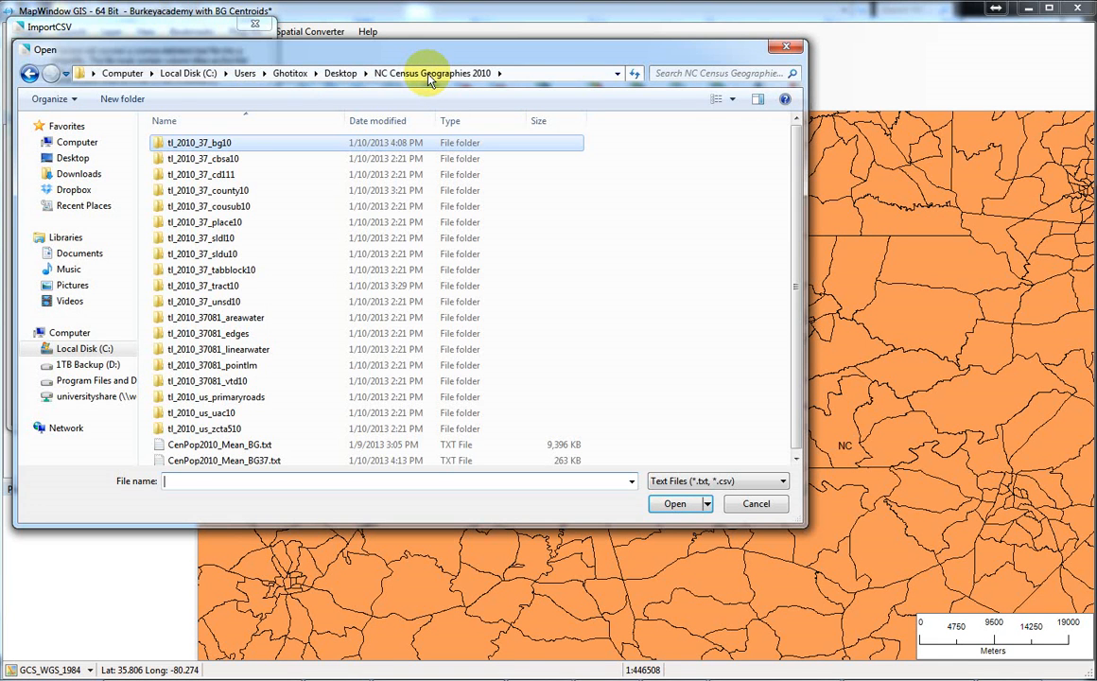
pyautogui.click(227, 345)
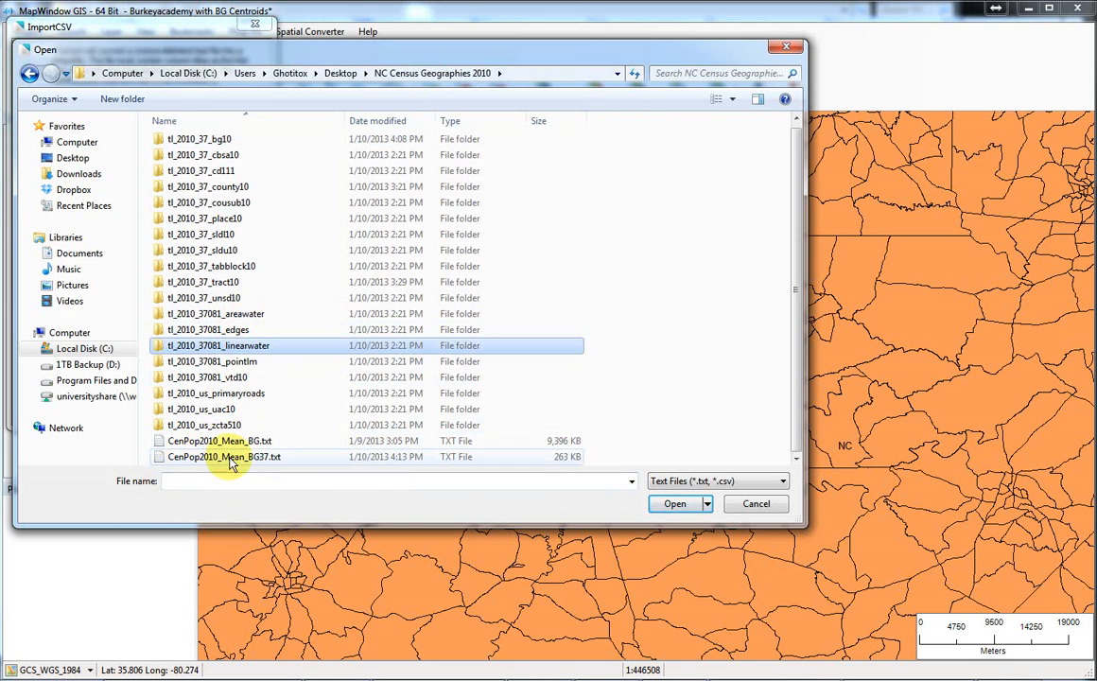
pyautogui.click(264, 461)
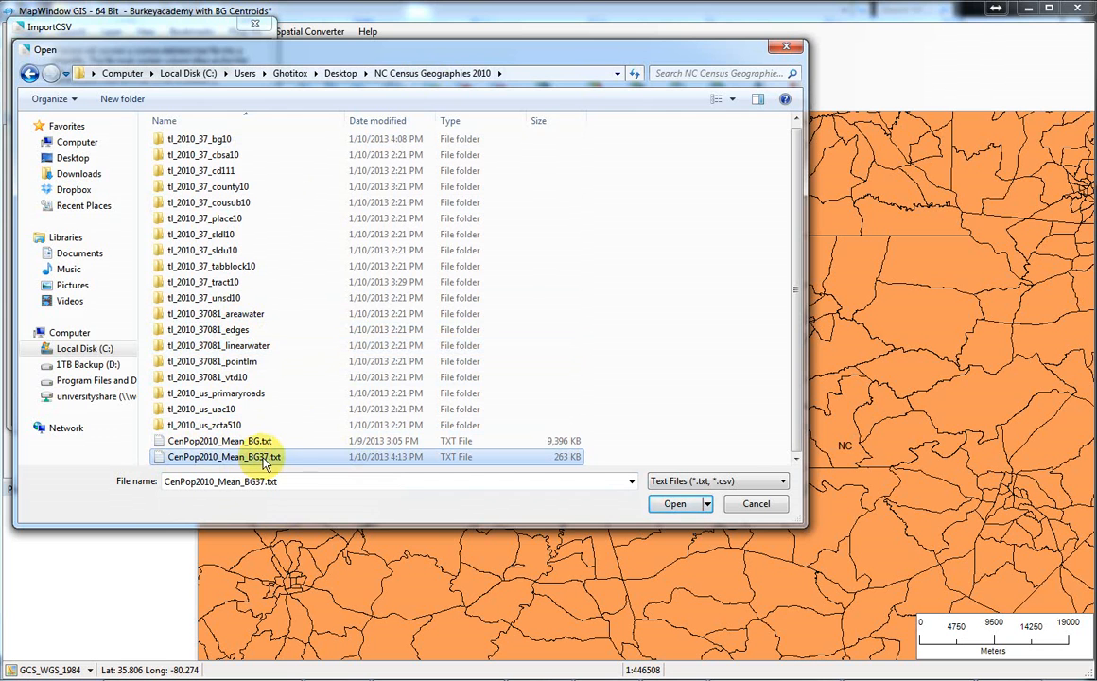
pyautogui.click(674, 504)
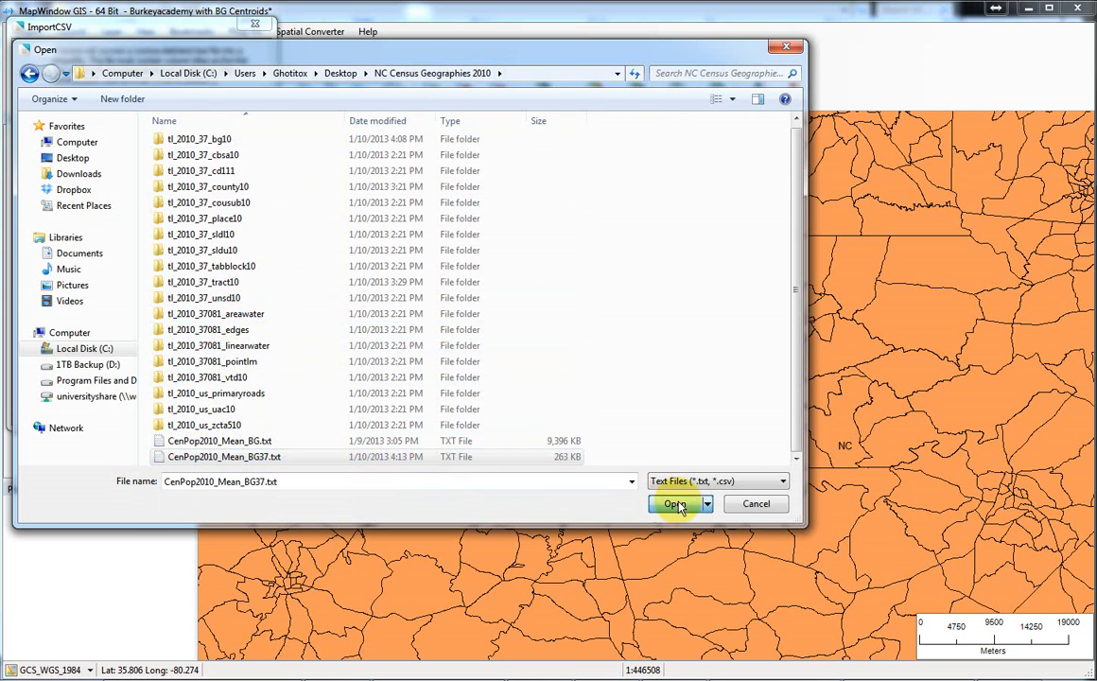
# Set the field delimiter to a comma and open the input file to read its fields.
pyautogui.moveTo(127, 31); pyautogui.dragTo(154, 50)
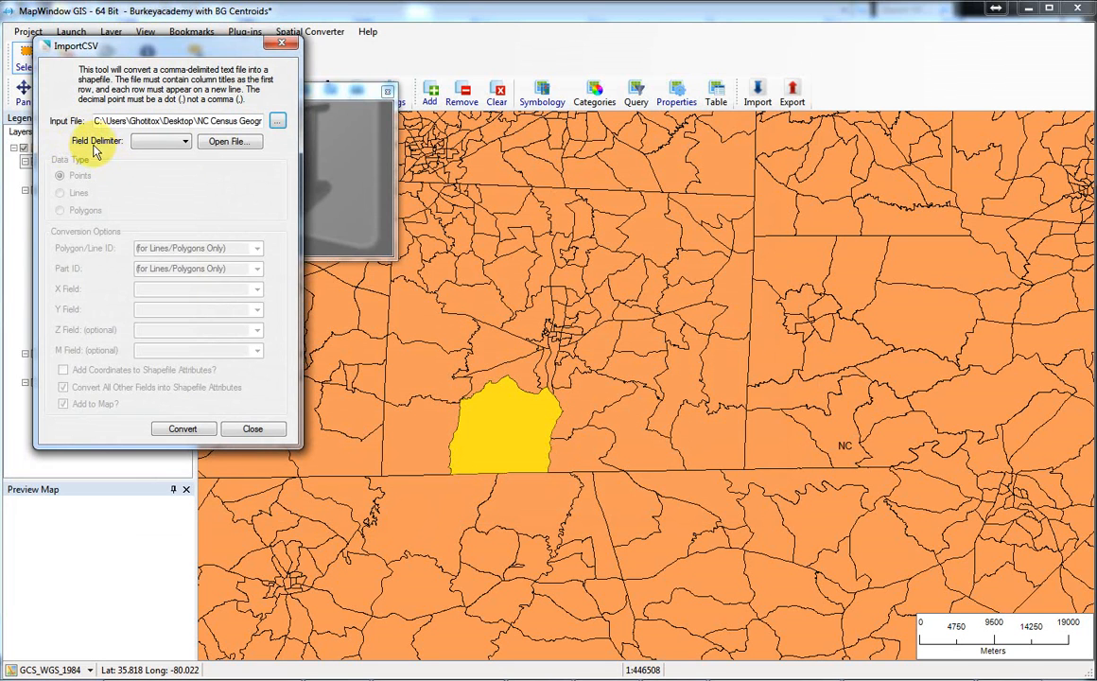
pyautogui.click(178, 143)
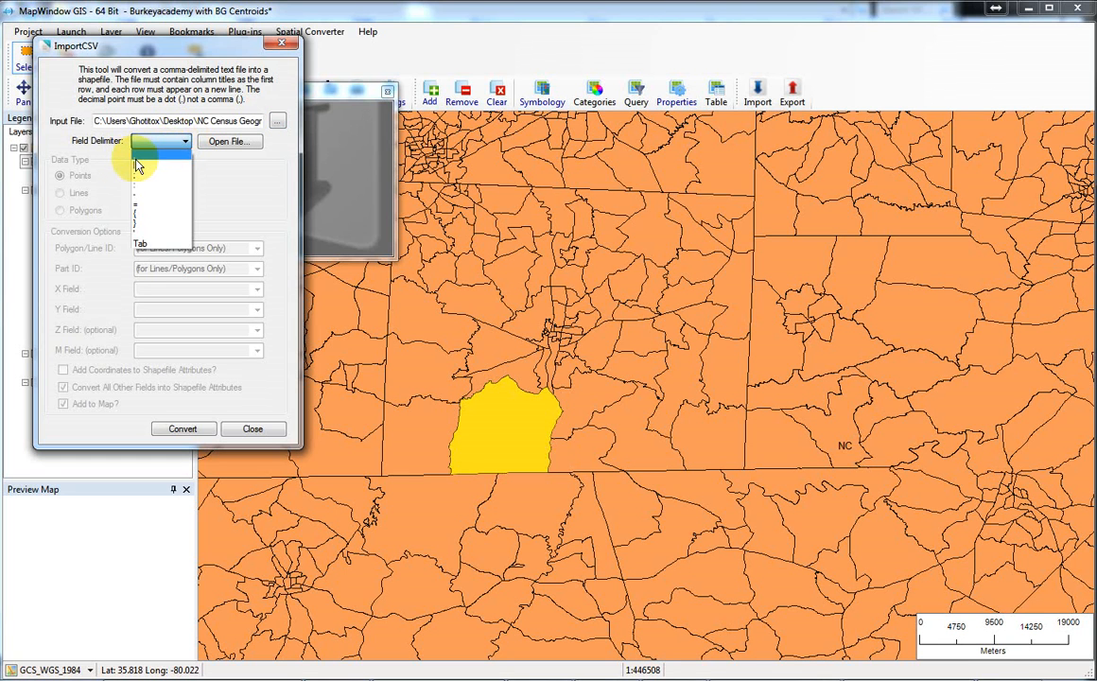
pyautogui.click(138, 163)
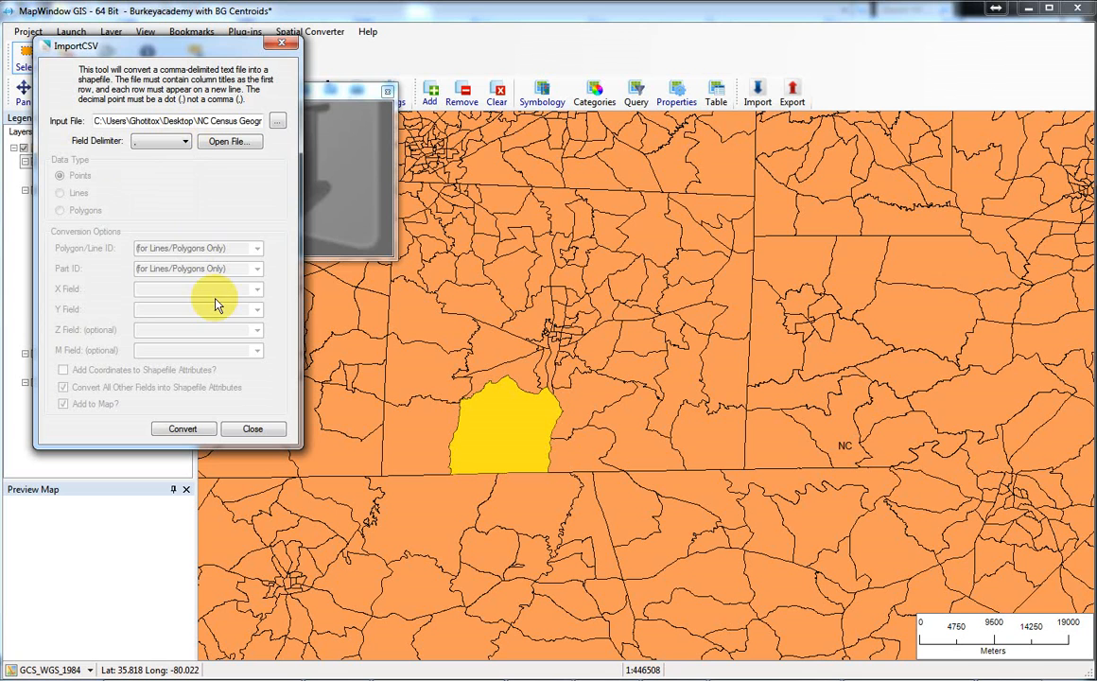
pyautogui.click(186, 142)
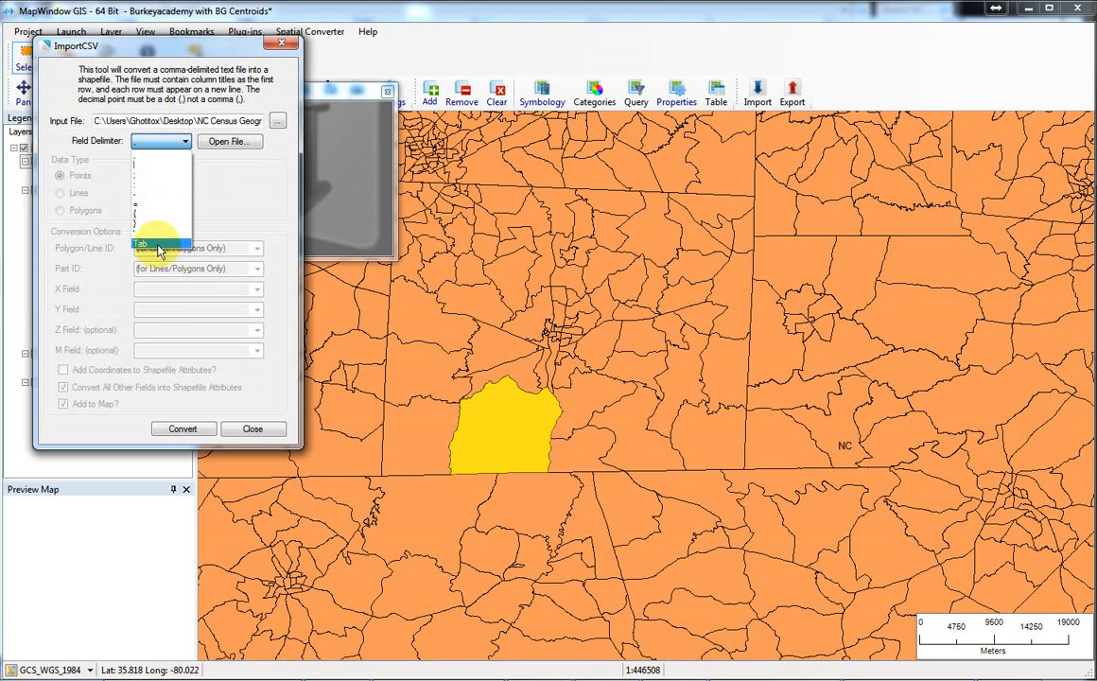
pyautogui.click(163, 144)
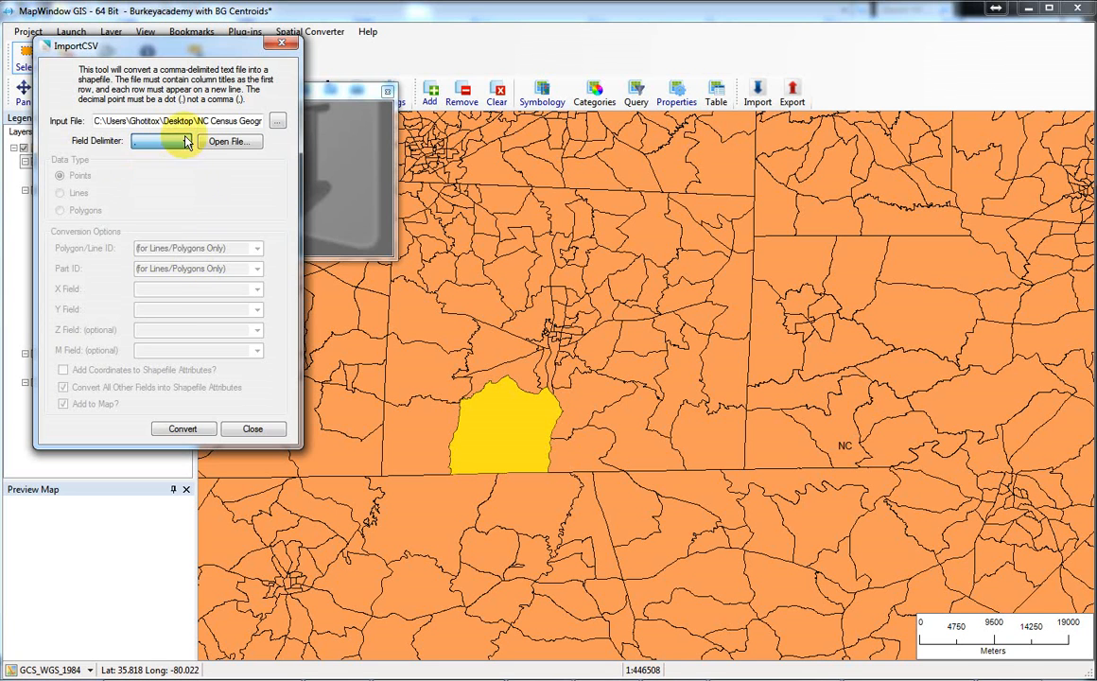
pyautogui.click(221, 143)
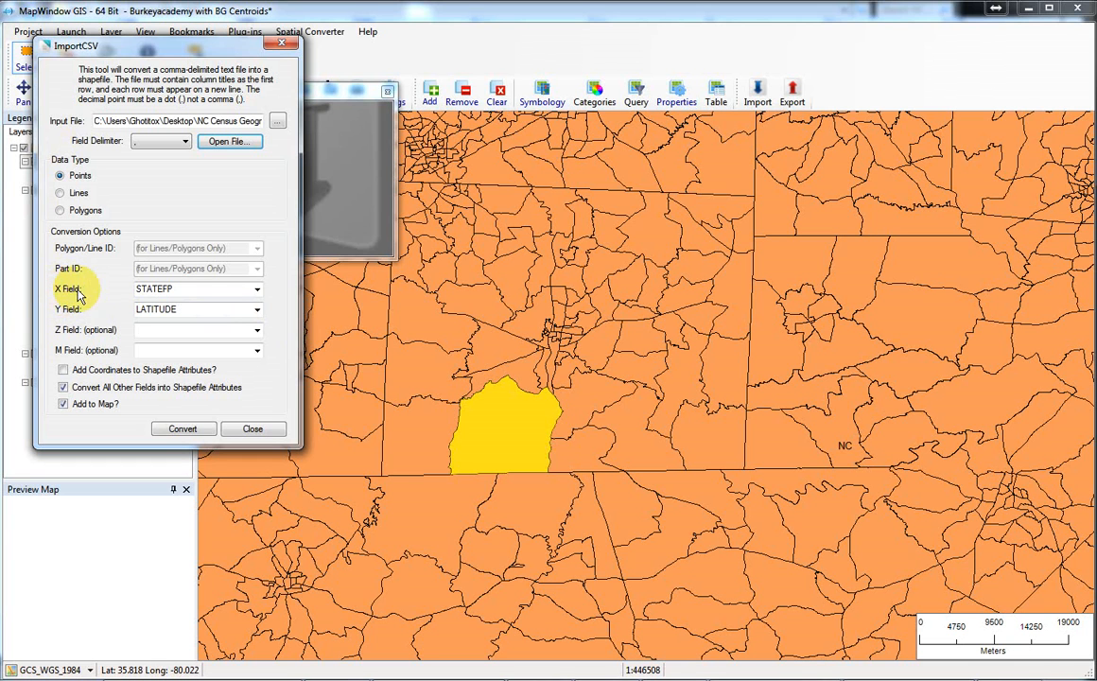
# Set the X field to LONGITUDE and enable adding the coordinates to the shapefile attributes.
pyautogui.click(255, 292)
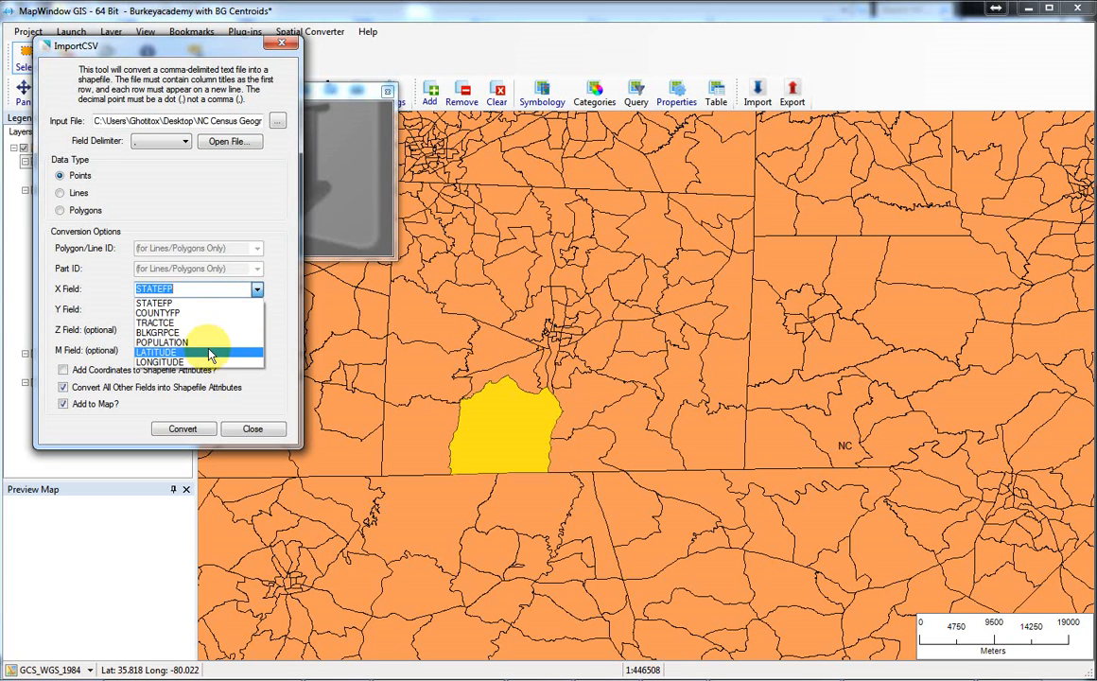
pyautogui.click(168, 364)
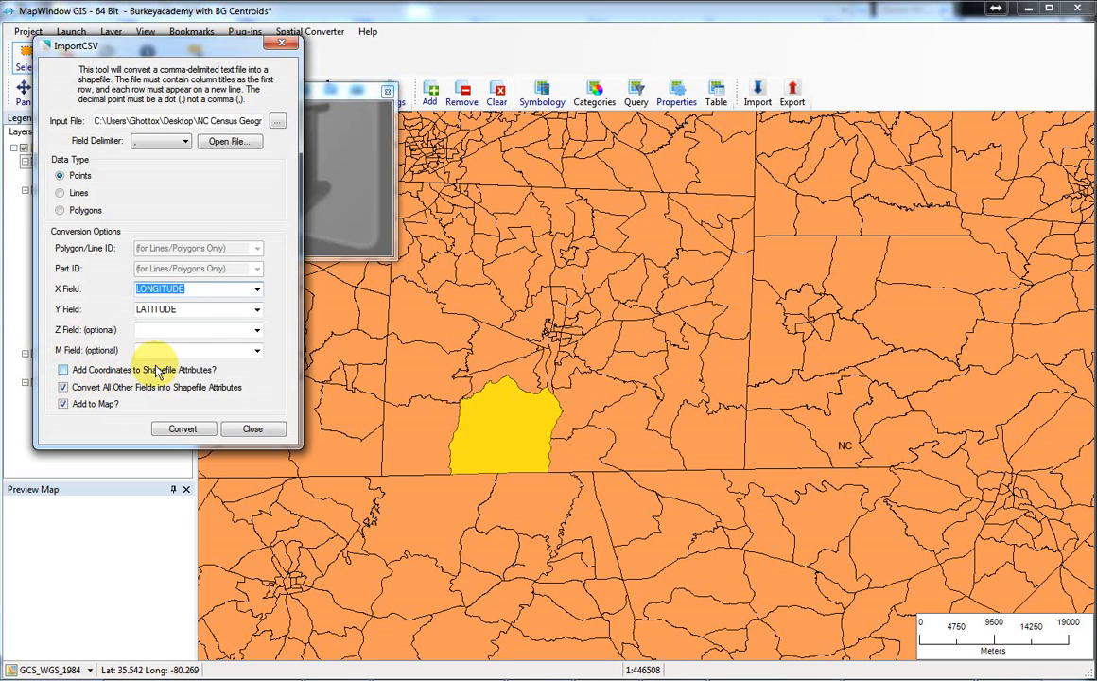
pyautogui.click(63, 370)
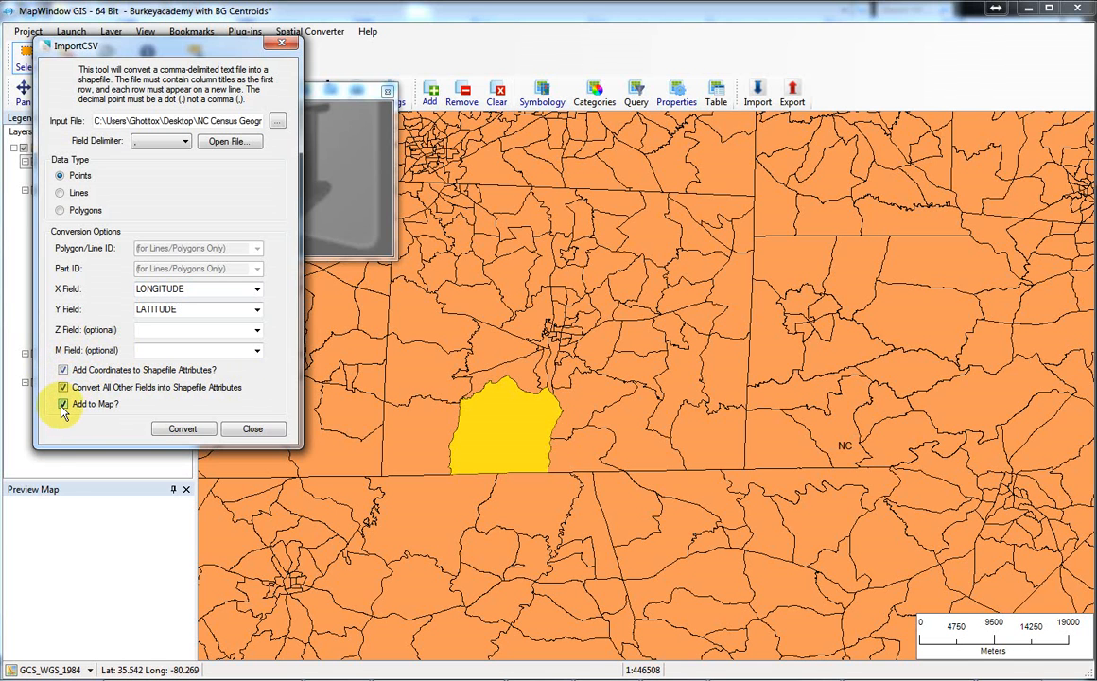
# Convert the table to a point shapefile saved as CenPop2010_BG Centroid NC.shp in the NC Census Geographies 2010 folder.
pyautogui.click(183, 429)
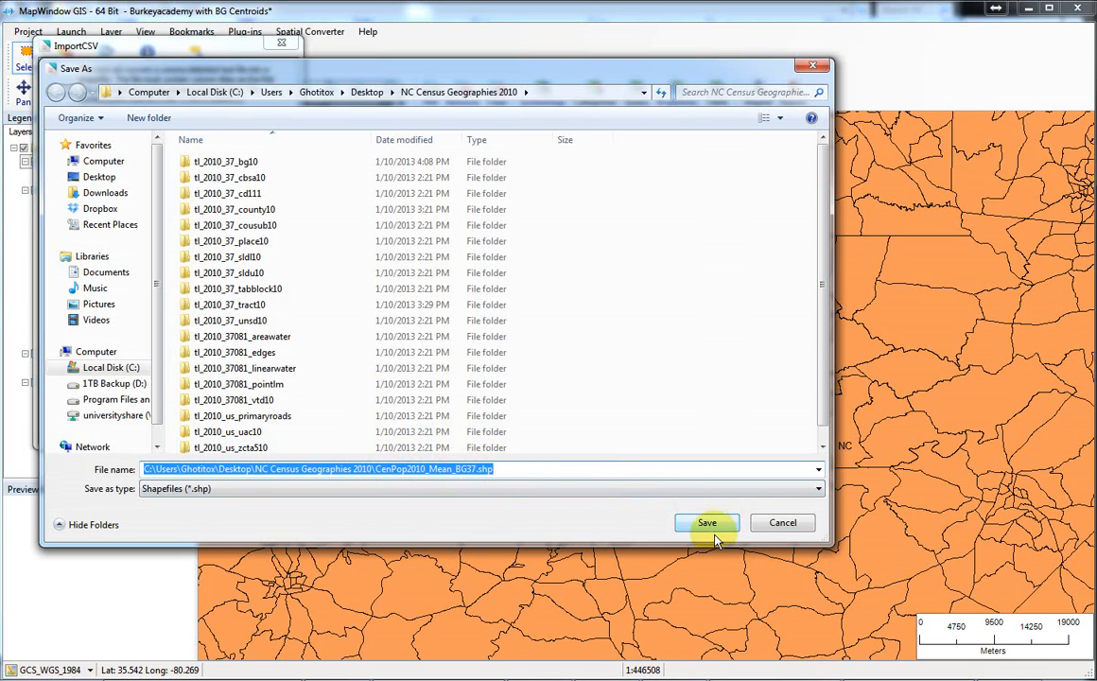
pyautogui.click(498, 473)
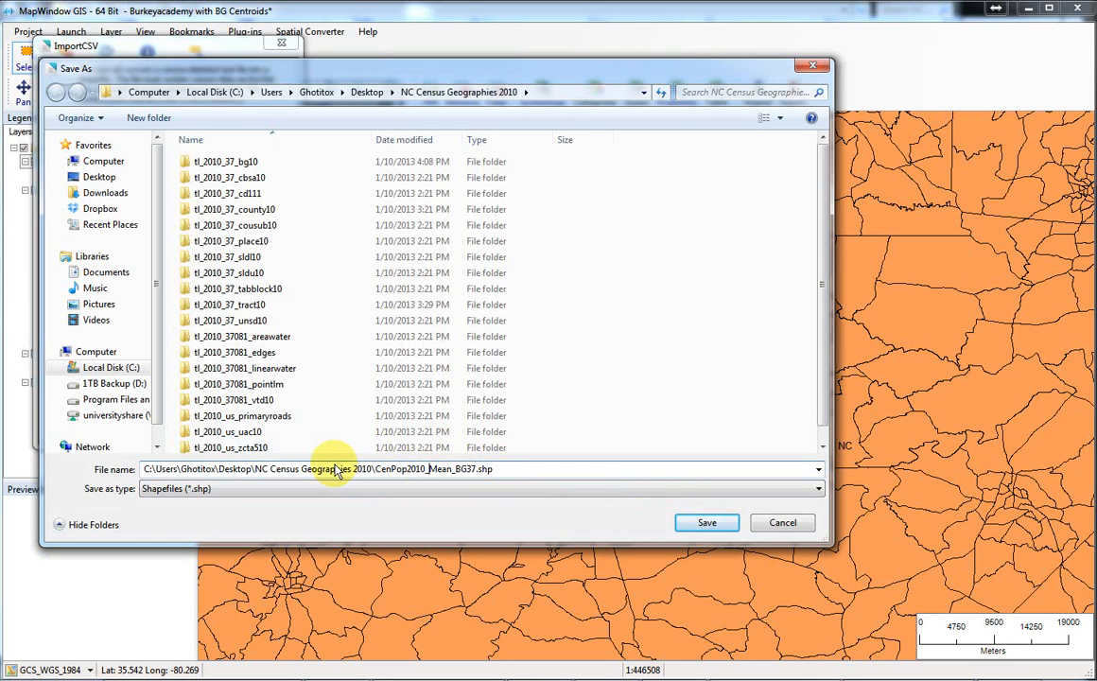
pyautogui.write('BG Centroid')
pyautogui.press('Delete')
pyautogui.press('Delete')
pyautogui.press('Delete')
pyautogui.press('Delete')
pyautogui.press('Delete')
pyautogui.press('Delete')
pyautogui.press('Delete')
pyautogui.write('NC')
pyautogui.press('Delete')
pyautogui.press('Delete')
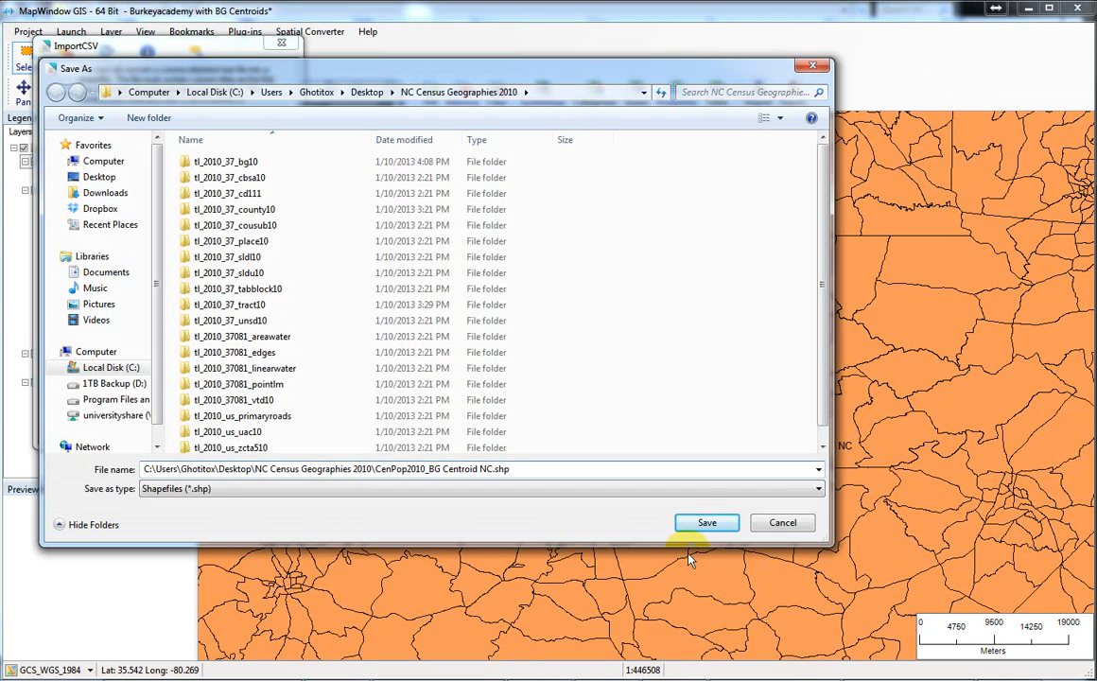
pyautogui.click(706, 523)
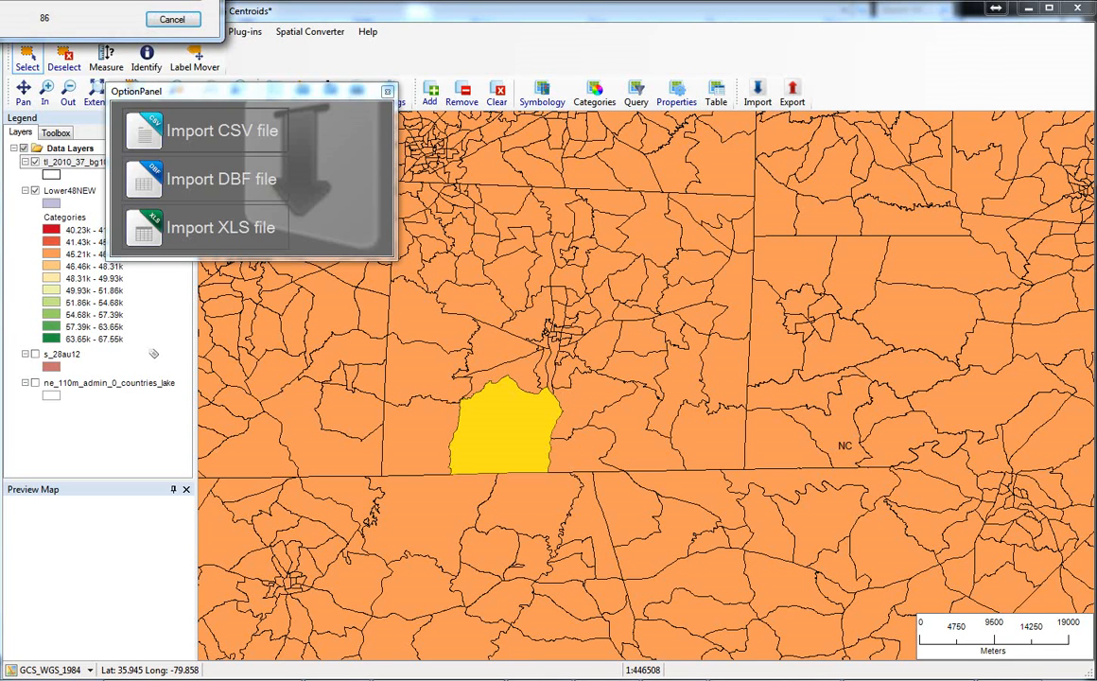
pyautogui.moveTo(66, 0); pyautogui.dragTo(139, 14)
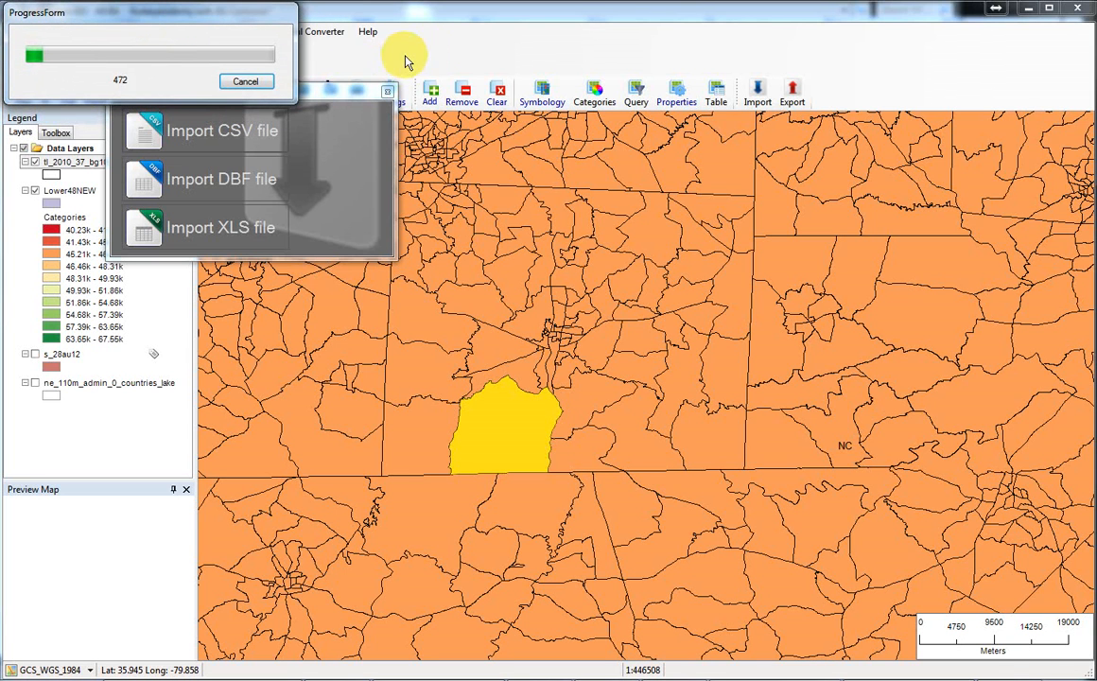
pyautogui.moveTo(216, 20); pyautogui.dragTo(256, 58)
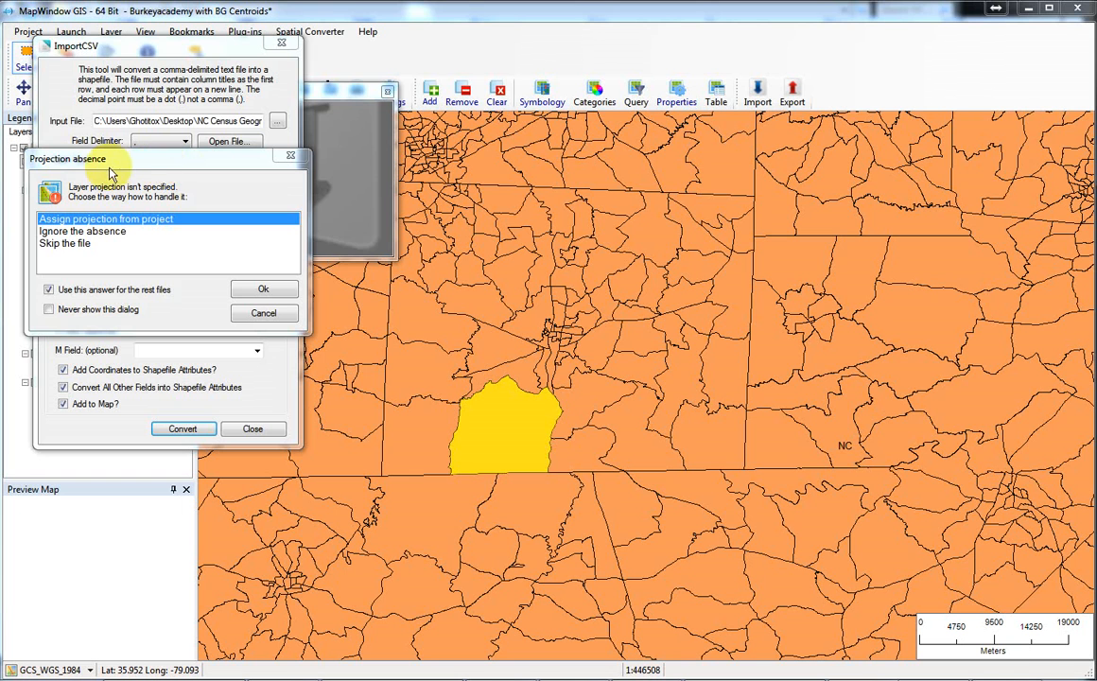
# Assign the project's projection to the imported centroid layer and dismiss the projection check results.
pyautogui.moveTo(104, 163); pyautogui.dragTo(187, 96)
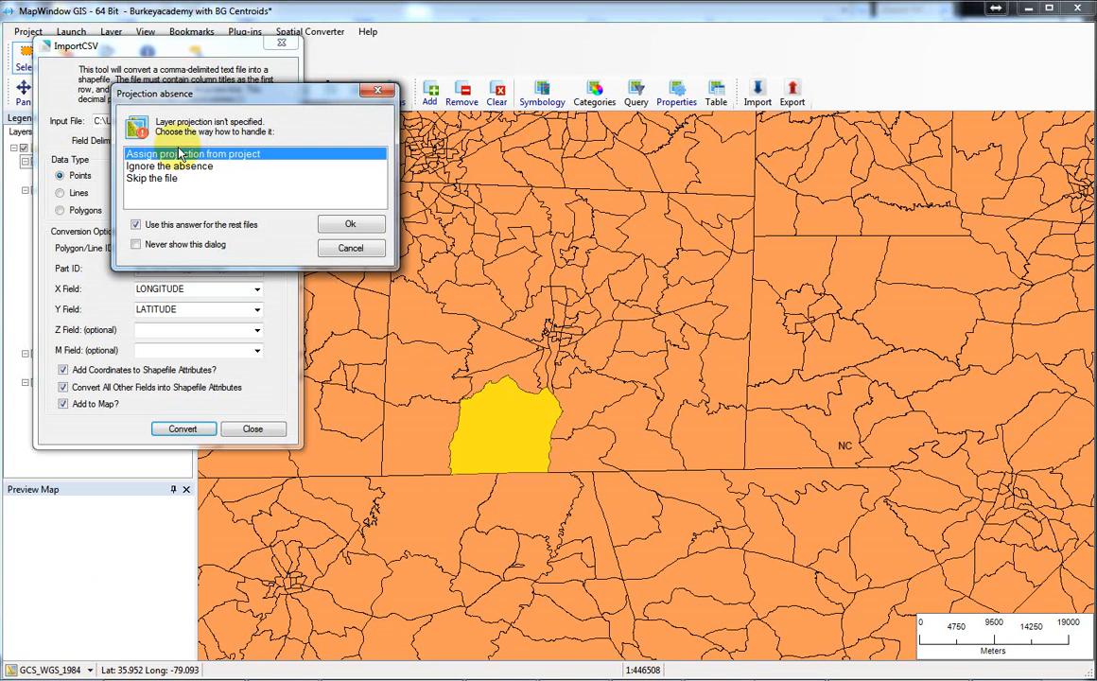
pyautogui.click(362, 231)
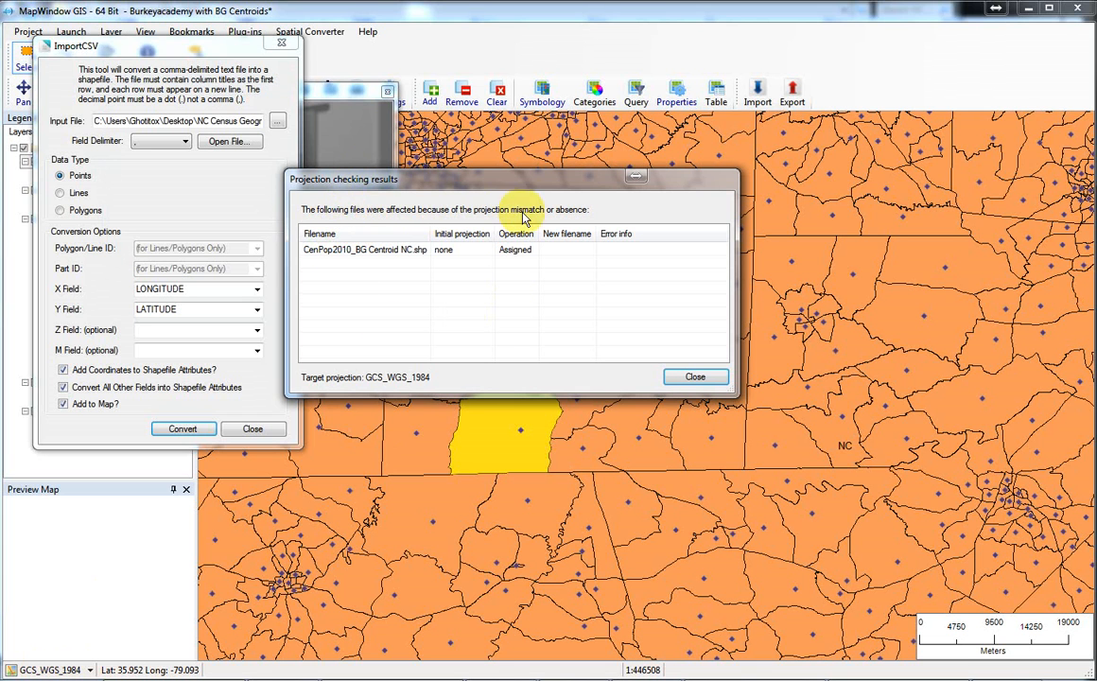
pyautogui.click(695, 378)
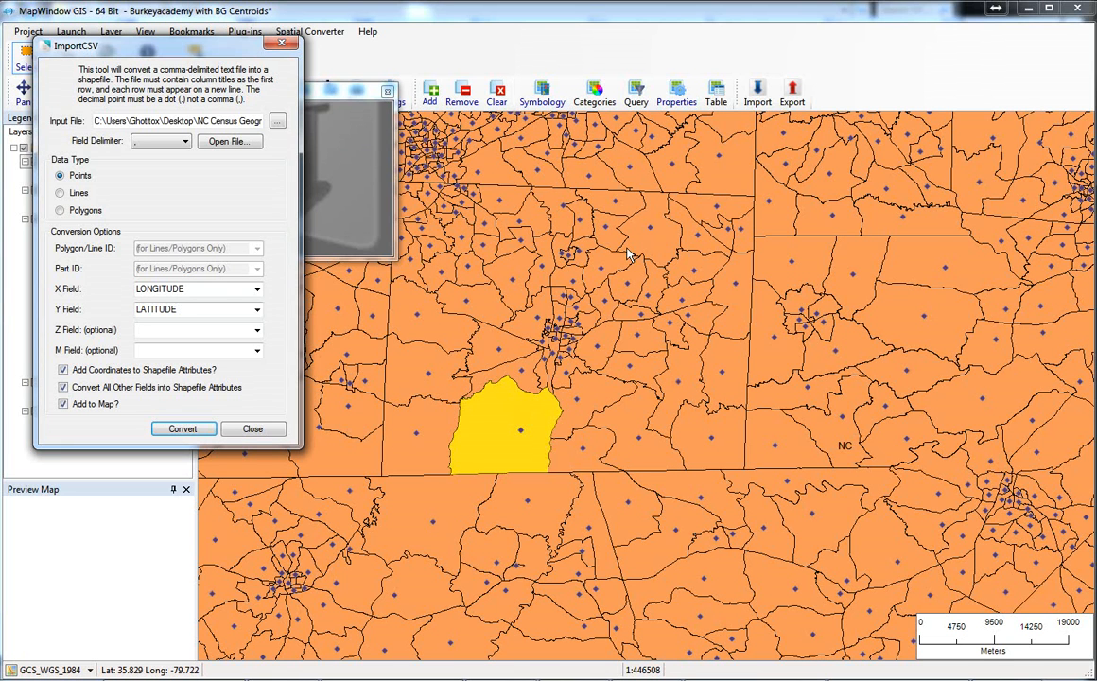
# Close the CSV import tool and its option panel, and examine the imported centroids in the block groups farther north.
pyautogui.click(253, 430)
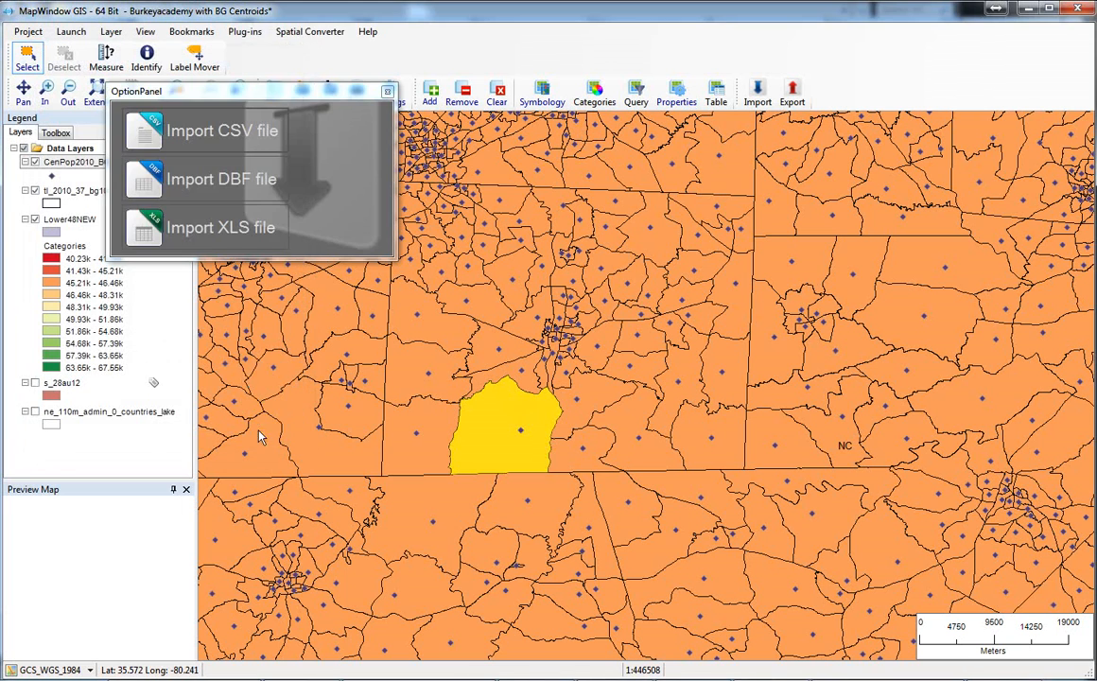
pyautogui.click(387, 94)
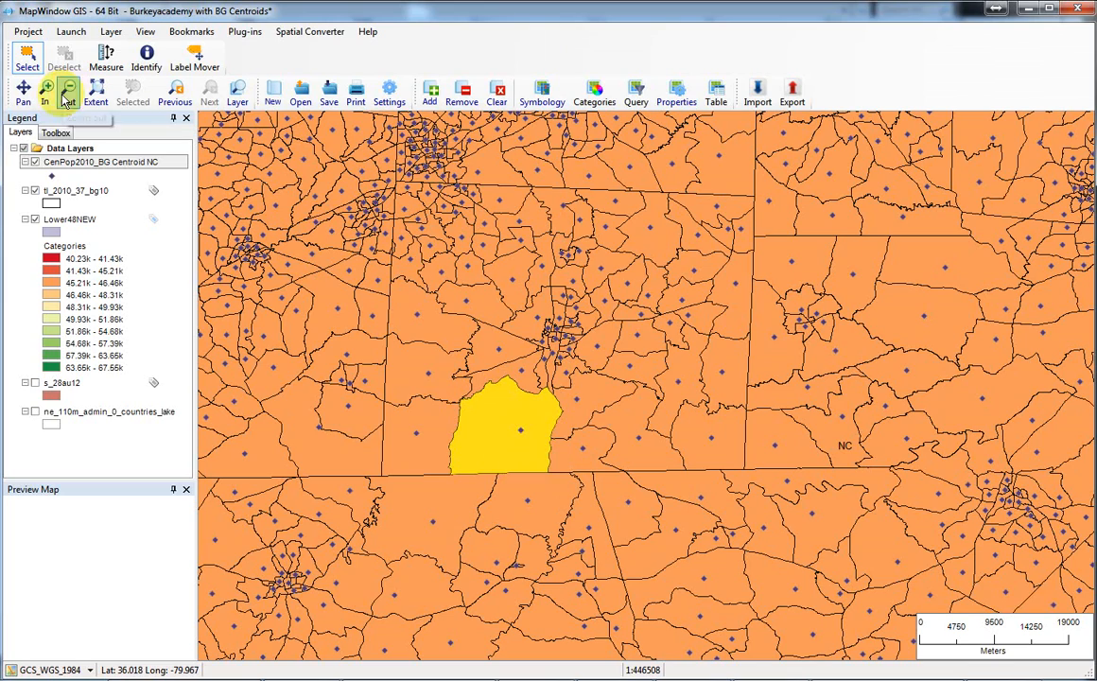
pyautogui.click(23, 91)
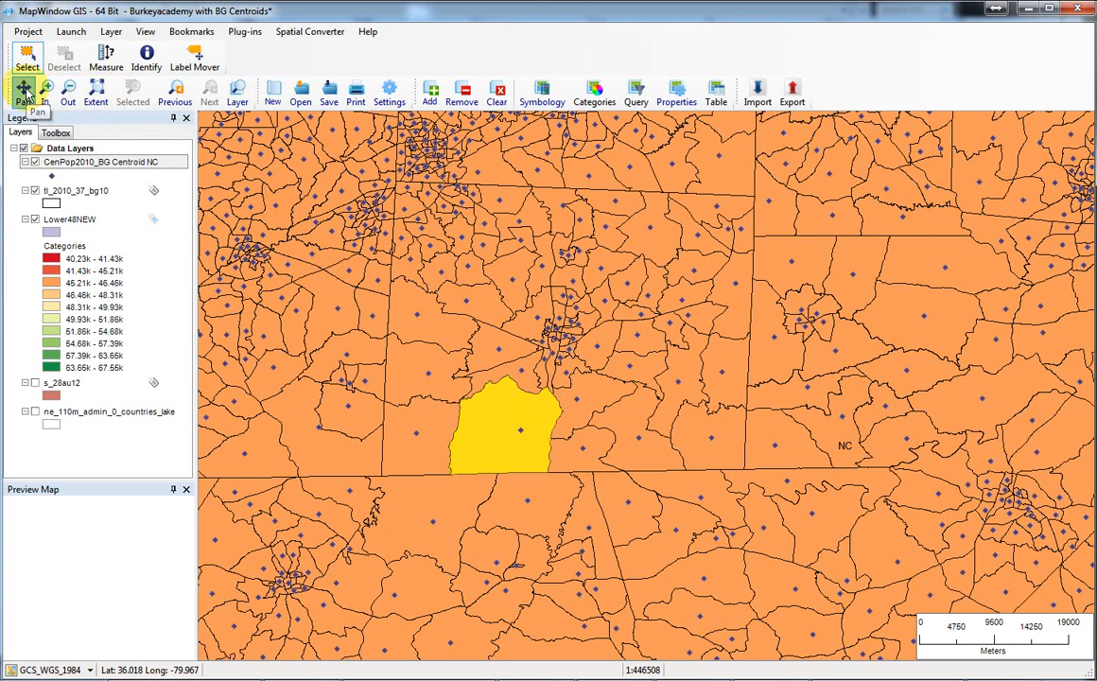
pyautogui.moveTo(577, 209); pyautogui.dragTo(628, 507)
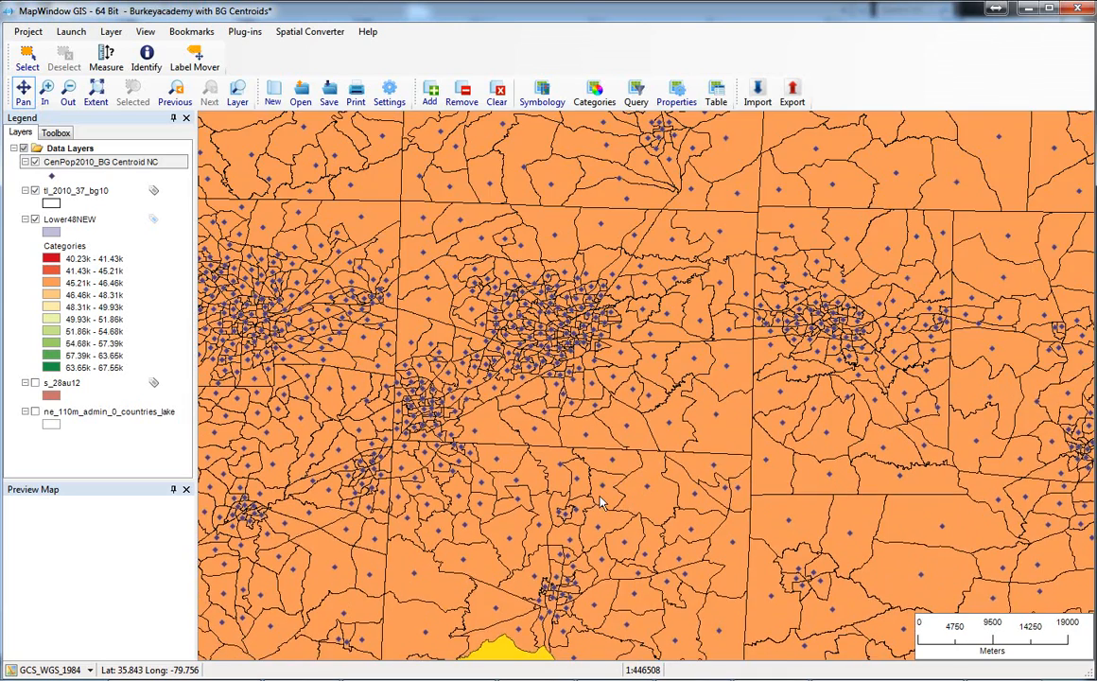
pyautogui.moveTo(639, 392); pyautogui.dragTo(641, 426)
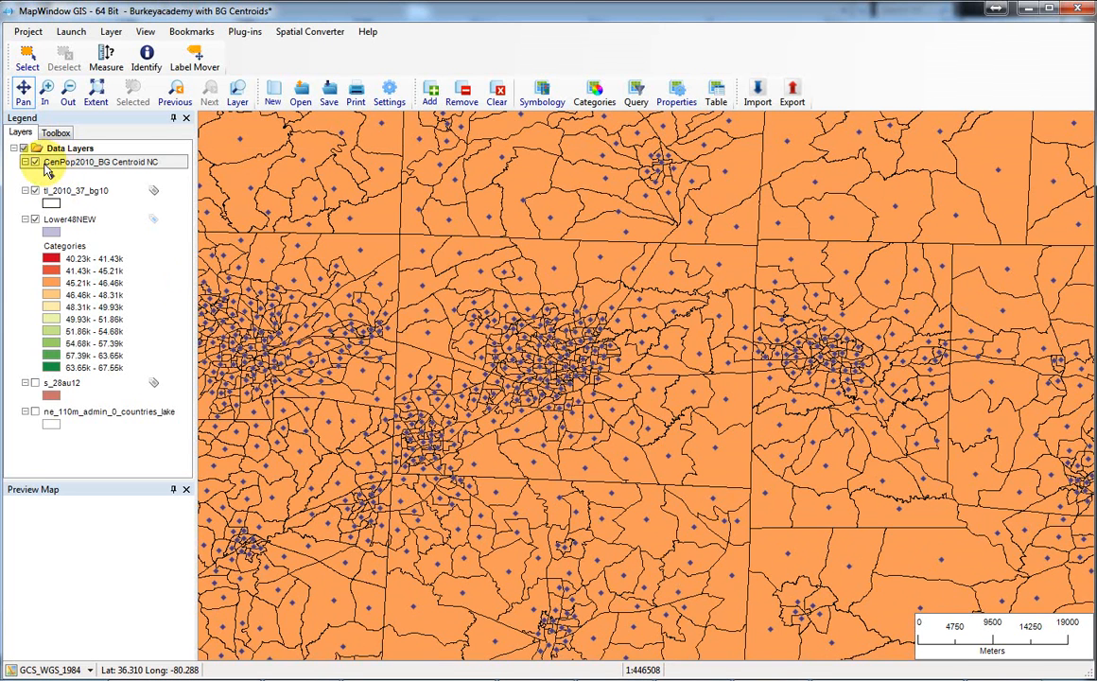
# Switch to the NC Census Geographies 2010 folder, review the CenPop2010_BG Centroid NC shapefile components, and return to the MapWindow GIS map.
pyautogui.moveTo(479, 679)
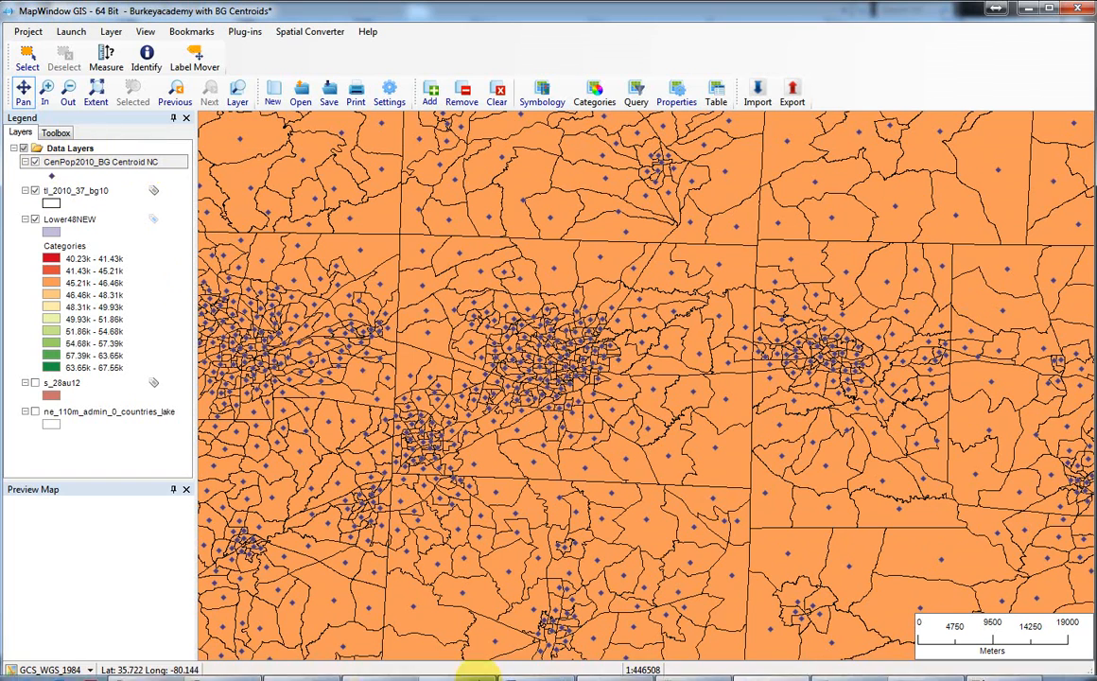
pyautogui.click(373, 669)
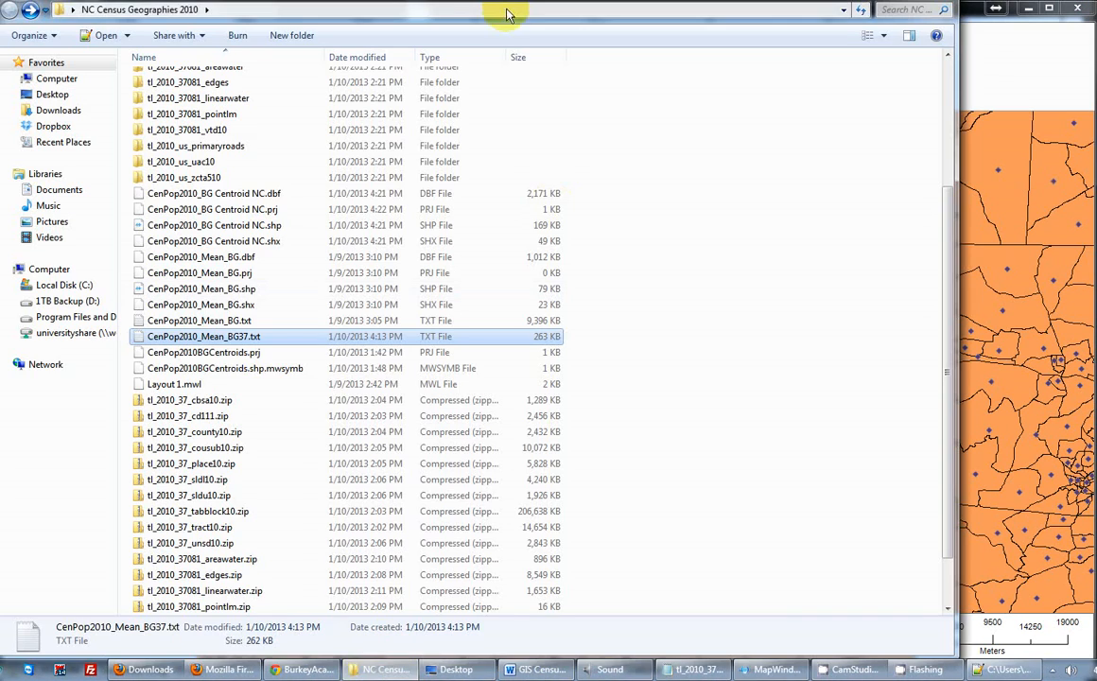
pyautogui.moveTo(491, 1); pyautogui.dragTo(497, 24)
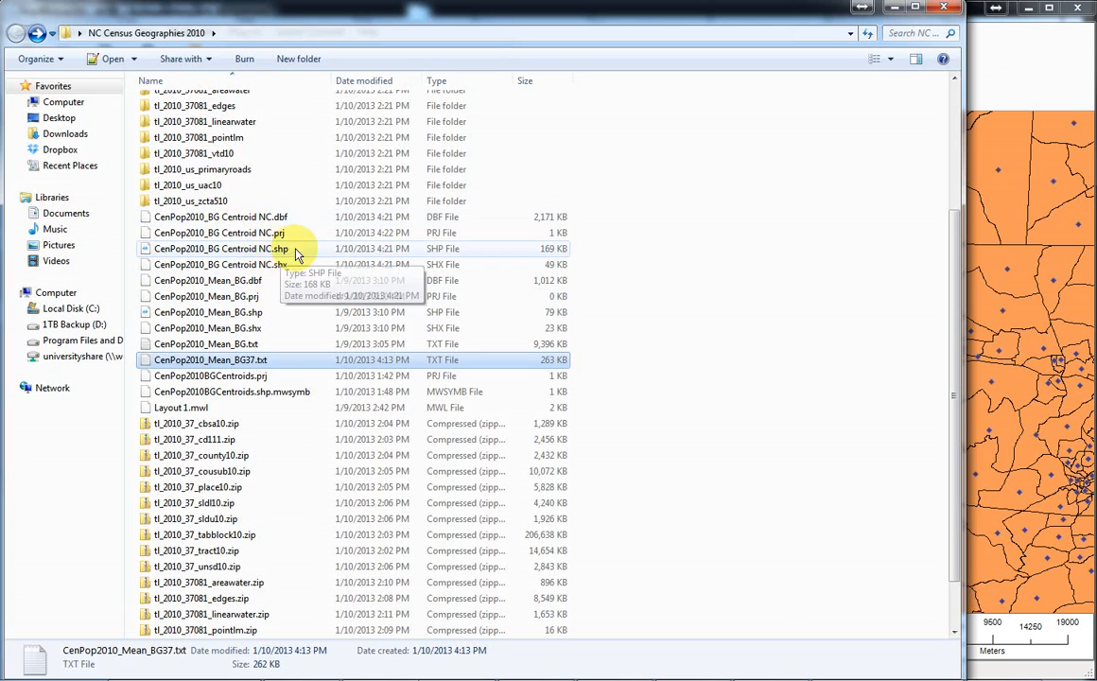
pyautogui.click(1010, 86)
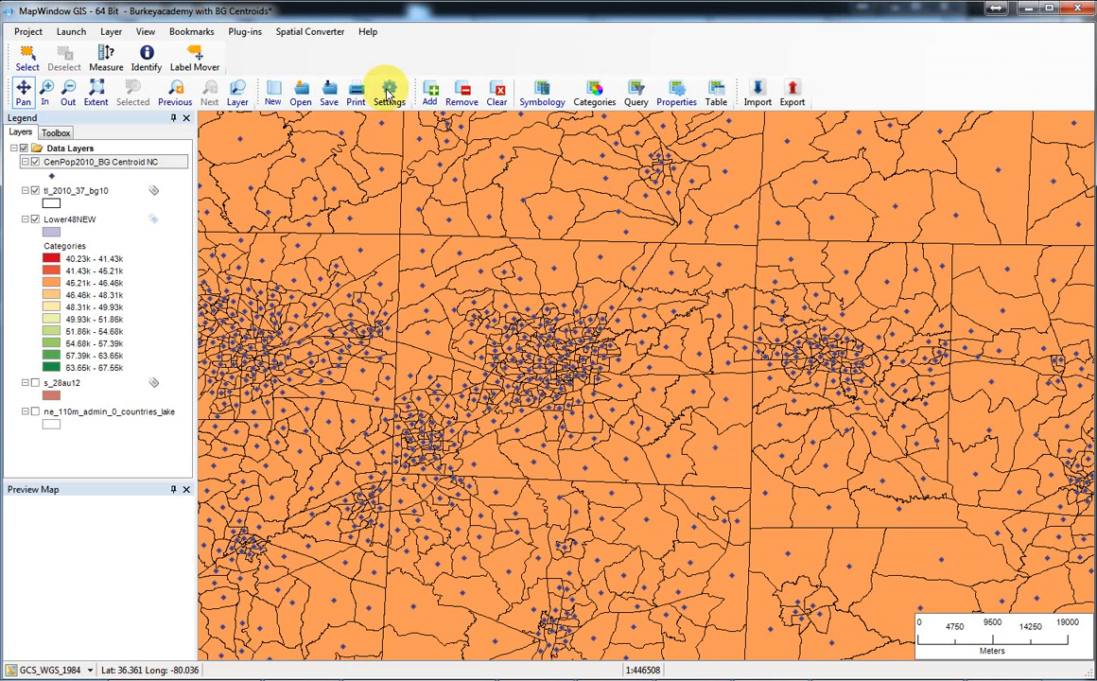
# Try to select a block group just east of the dense central cluster, and clear the selection of all layers.
pyautogui.click(44, 93)
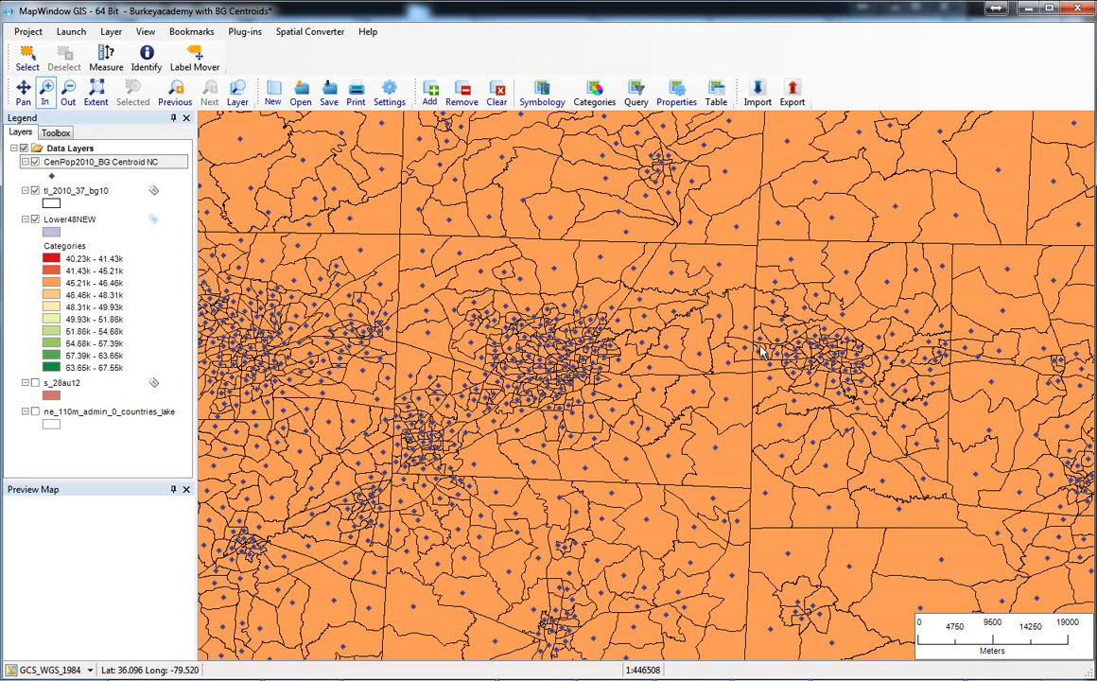
pyautogui.moveTo(470, 279); pyautogui.dragTo(743, 472)
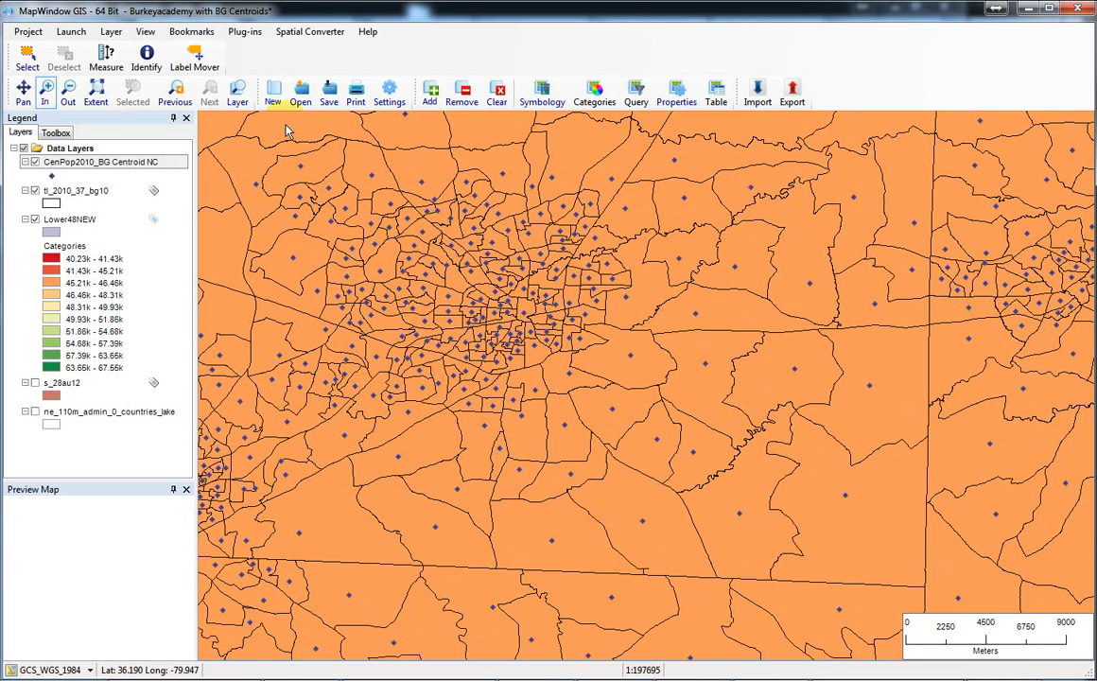
pyautogui.click(26, 57)
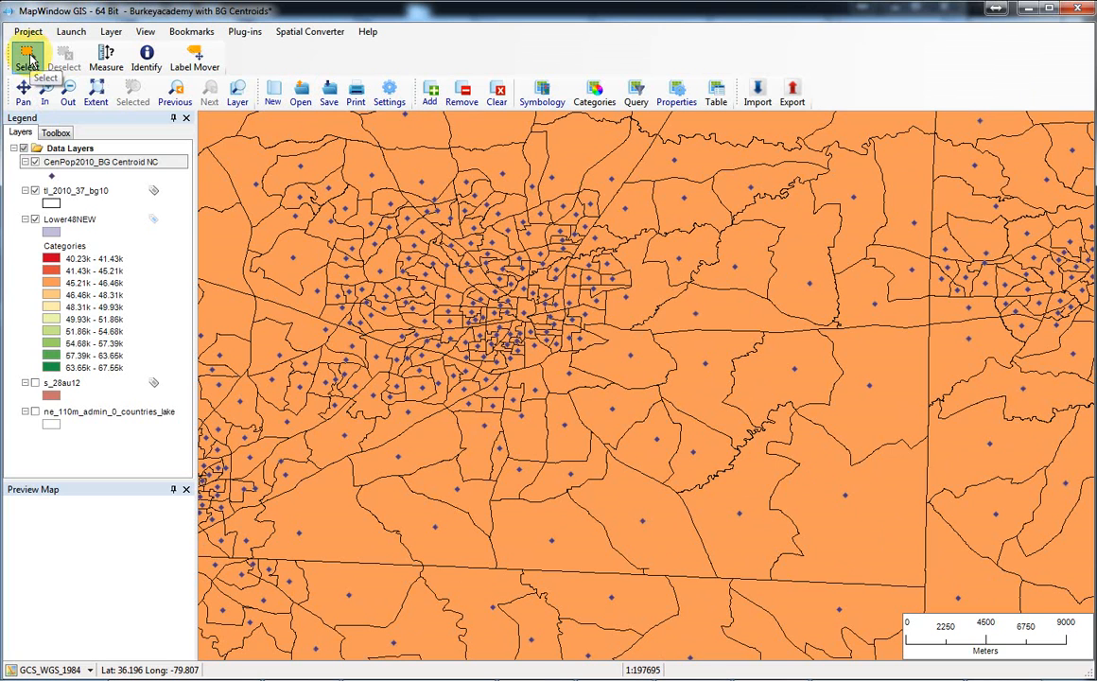
pyautogui.click(626, 301)
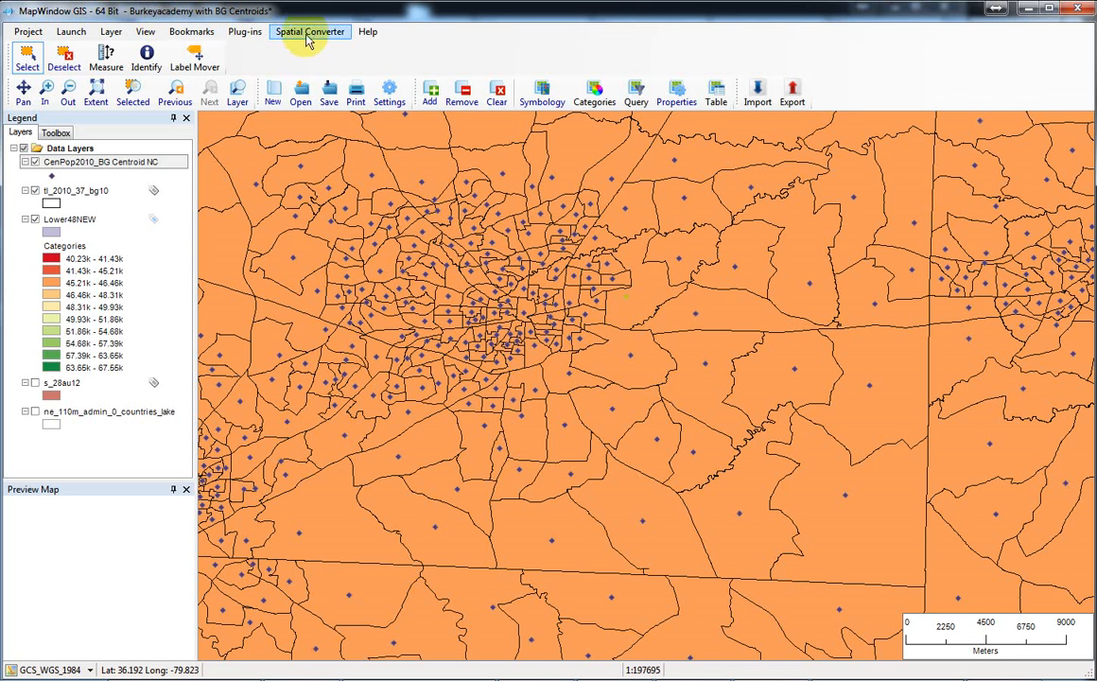
pyautogui.click(144, 31)
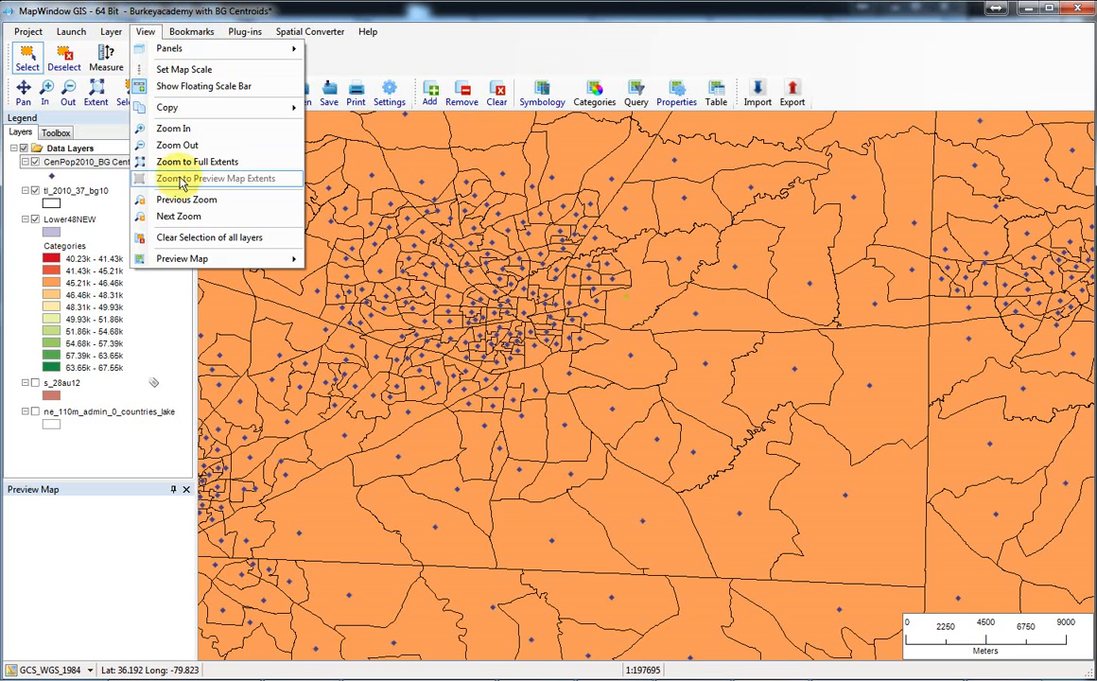
pyautogui.click(188, 240)
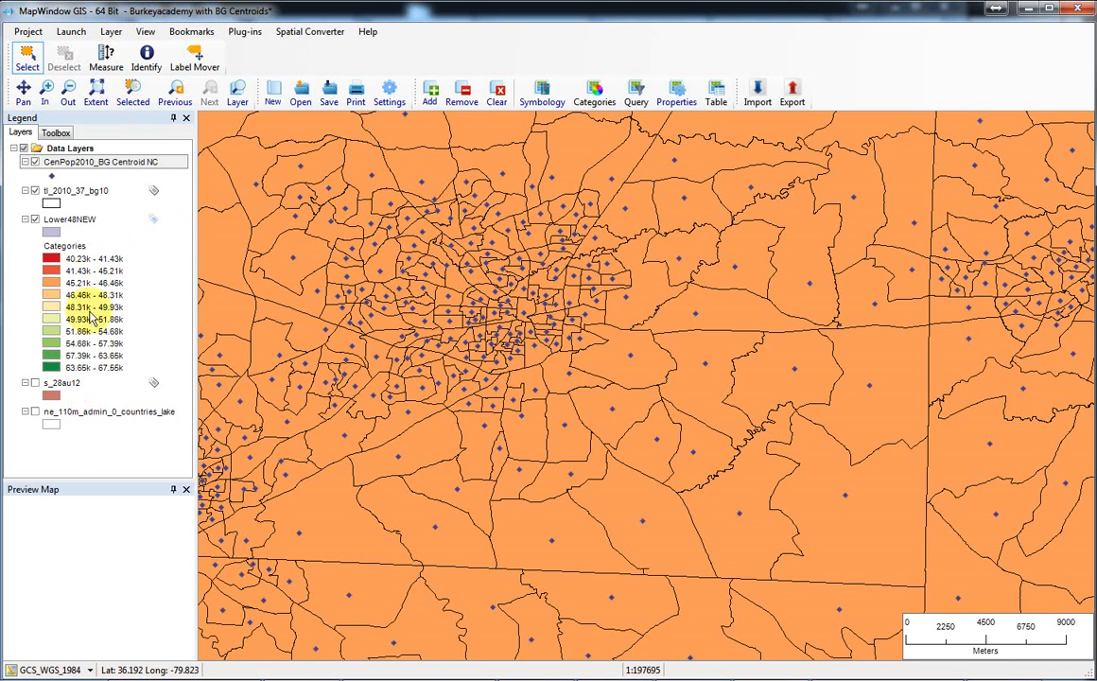
# Move the tl_2010_37_bg10 layer above the centroid layer and select a large block group southeast of the dense central cluster.
pyautogui.click(74, 193)
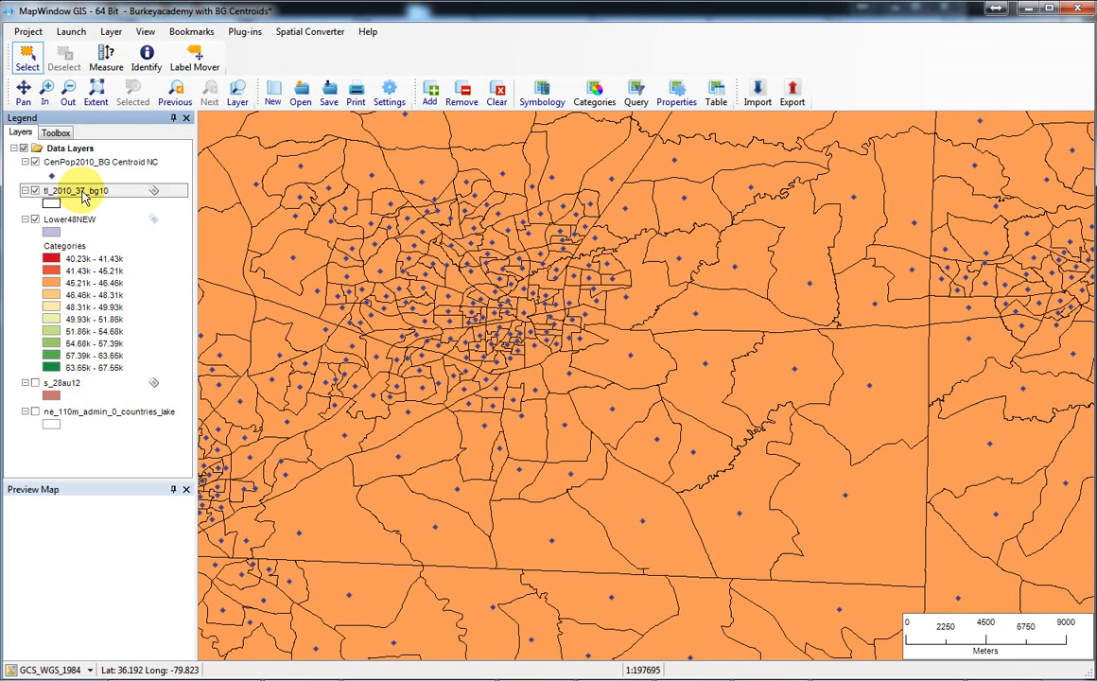
pyautogui.moveTo(84, 192); pyautogui.dragTo(90, 160)
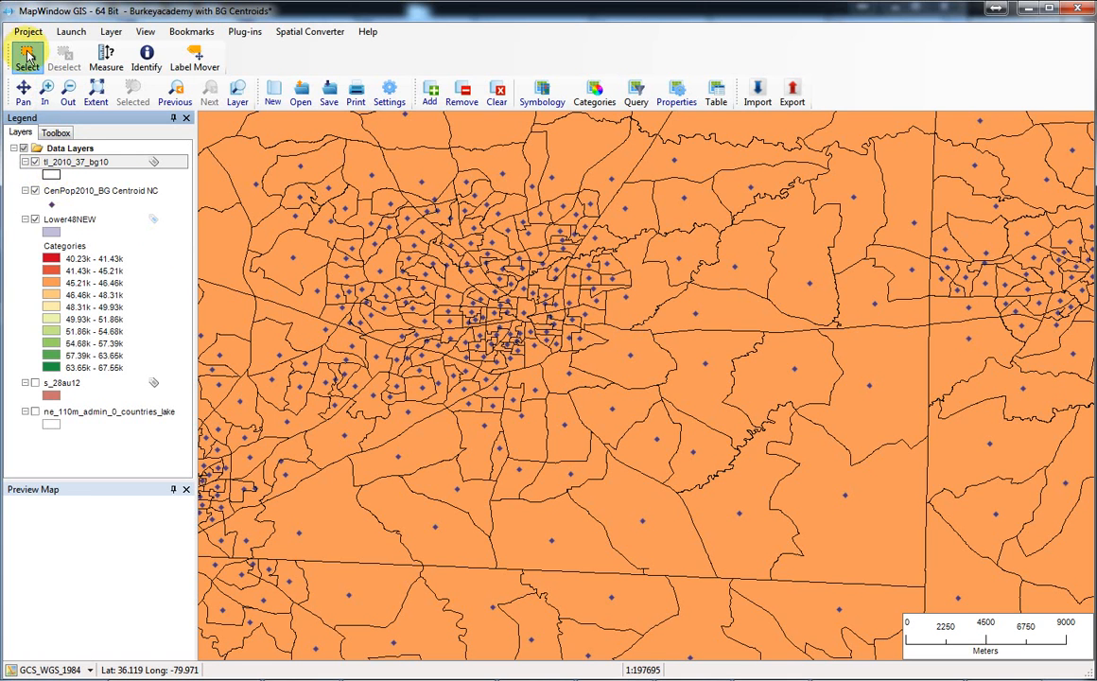
pyautogui.click(652, 304)
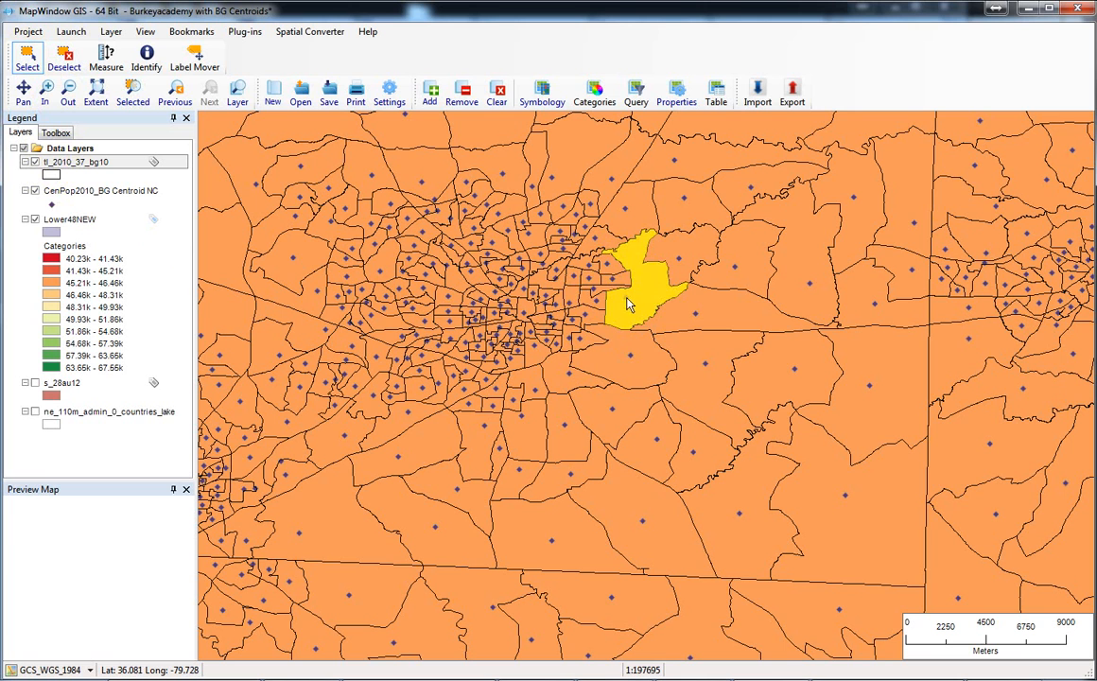
pyautogui.click(680, 392)
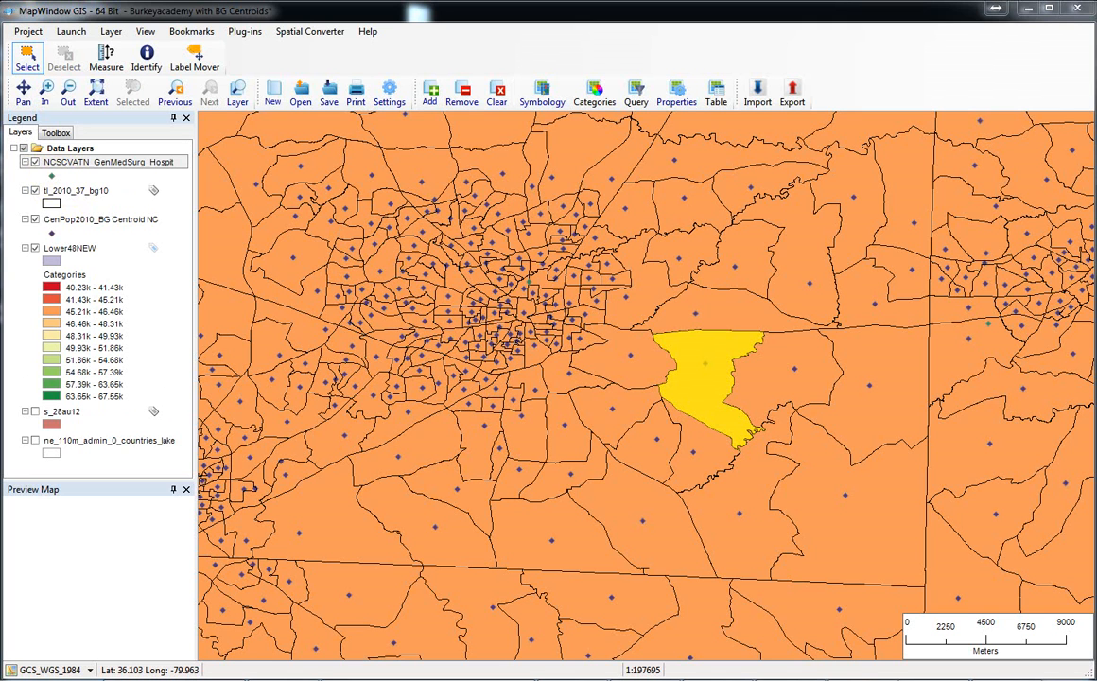
# Change the NCSCVATN_GenMedSurg_Hospit layer's point symbol to a red cross and apply it.
pyautogui.click(51, 177)
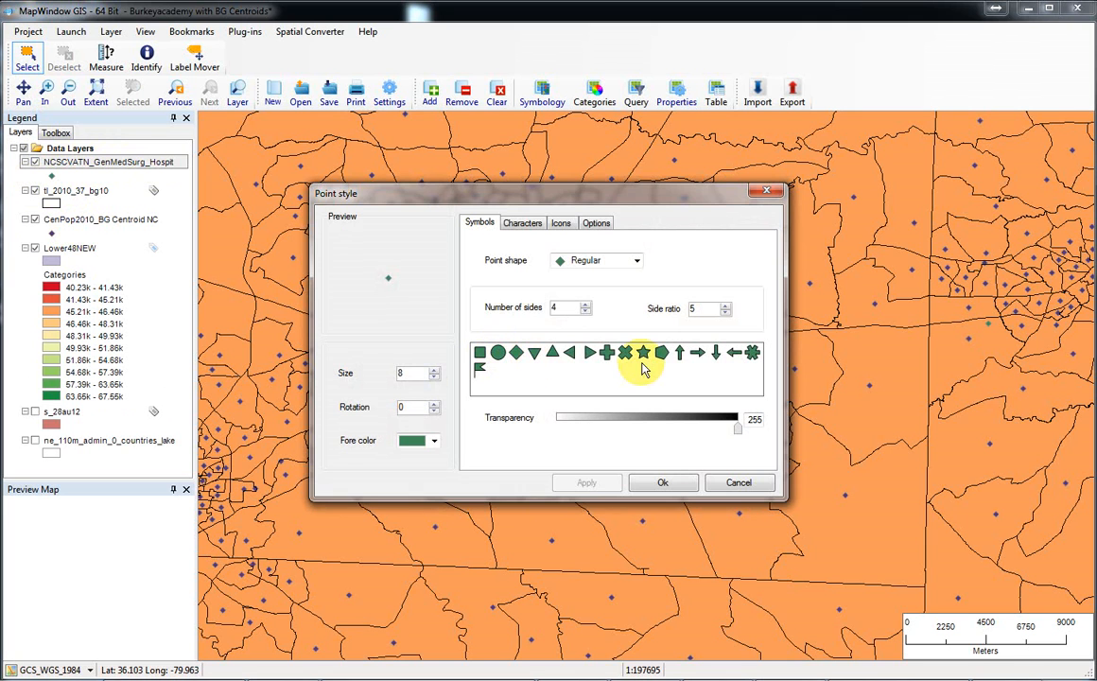
pyautogui.click(606, 354)
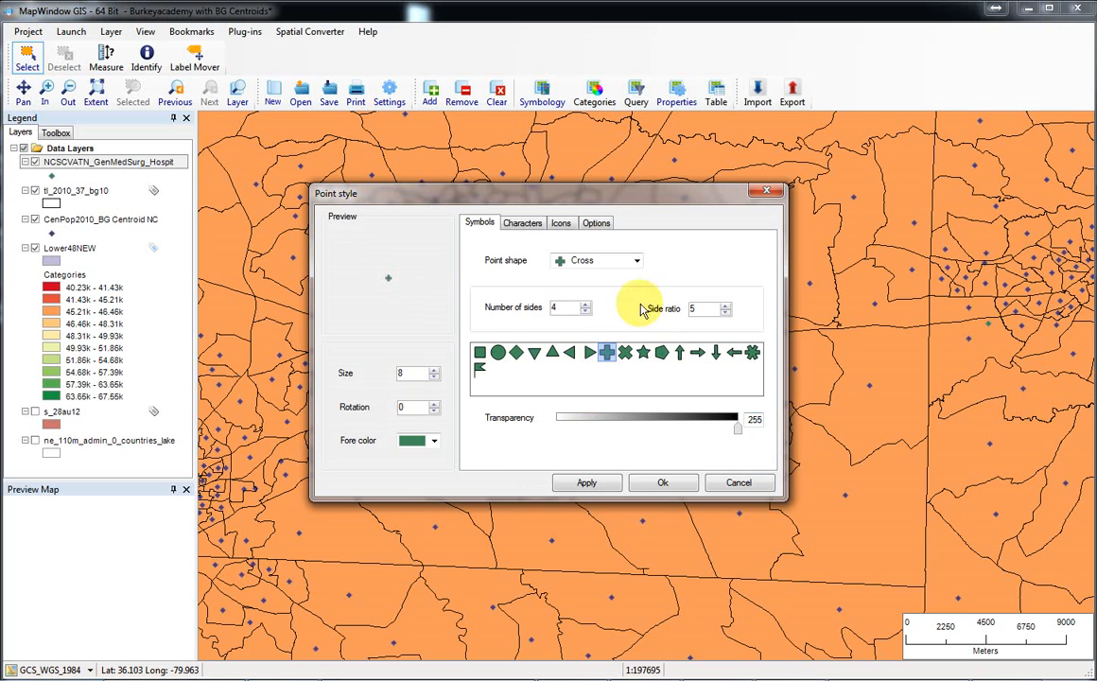
pyautogui.click(433, 441)
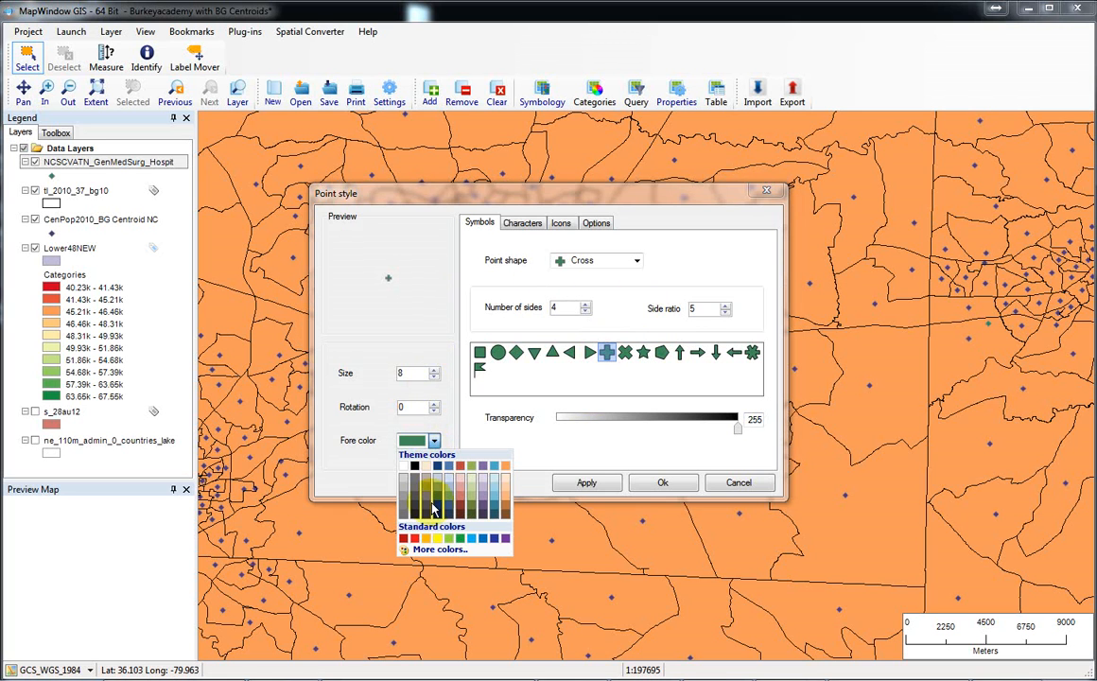
pyautogui.click(403, 539)
pyautogui.click(587, 482)
# Set the hospital layer's cross symbol size to 16 and accept the point style.
pyautogui.moveTo(630, 196); pyautogui.dragTo(657, 577)
pyautogui.moveTo(653, 519); pyautogui.dragTo(617, 254)
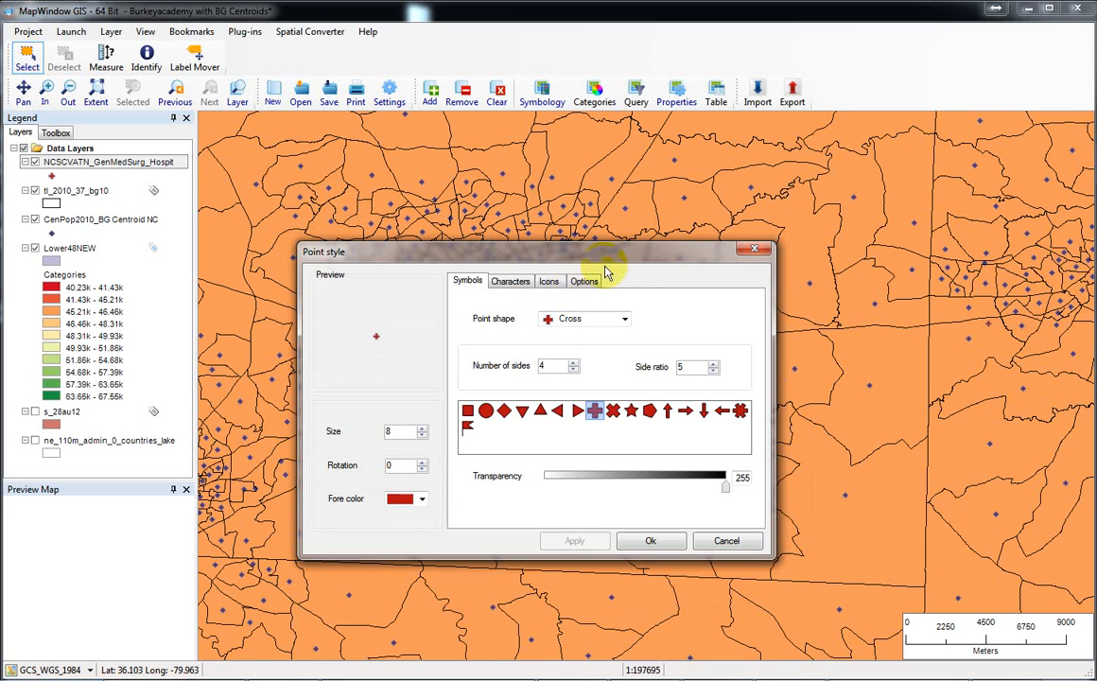
pyautogui.click(422, 429)
pyautogui.click(421, 428)
pyautogui.click(422, 429)
pyautogui.click(422, 429)
pyautogui.click(422, 429)
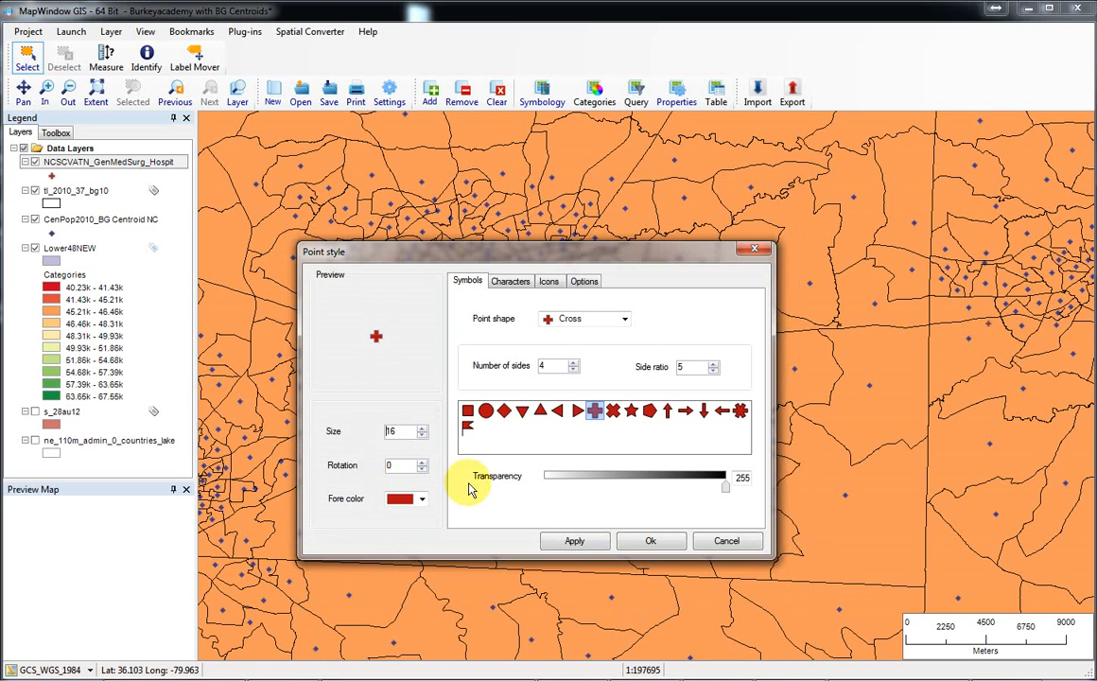
pyautogui.click(577, 541)
pyautogui.click(651, 542)
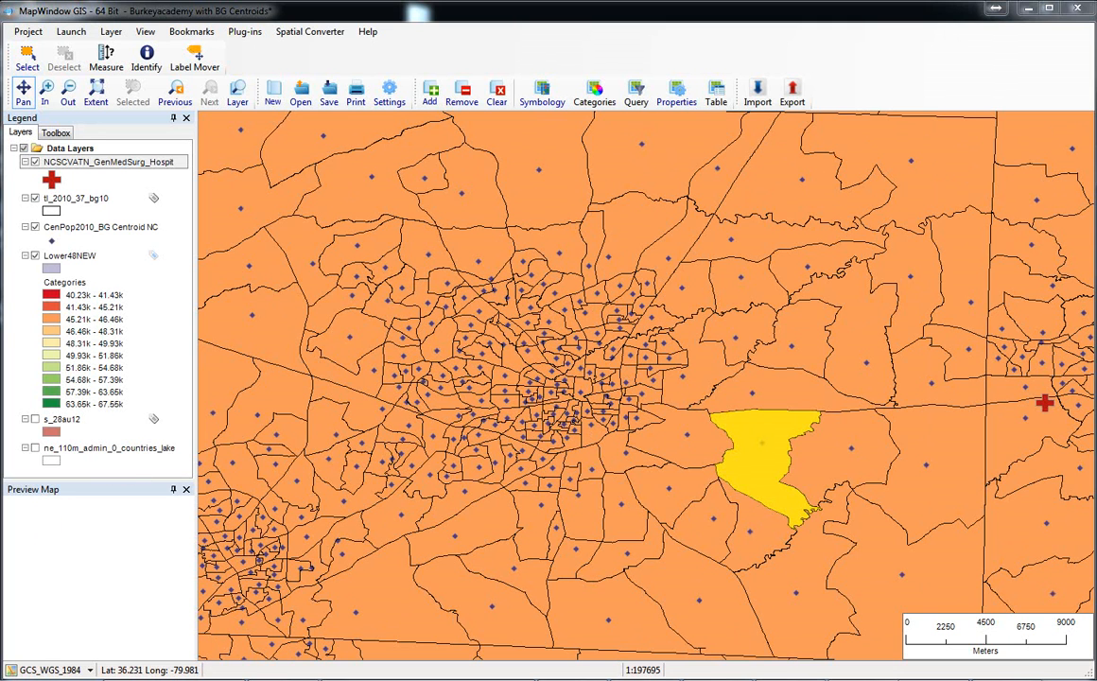
# Toggle the visibility of the CenPop2010_BG Centroid NC layer to compare the hospital crosses with and without the centroids.
pyautogui.click(35, 228)
pyautogui.click(35, 228)
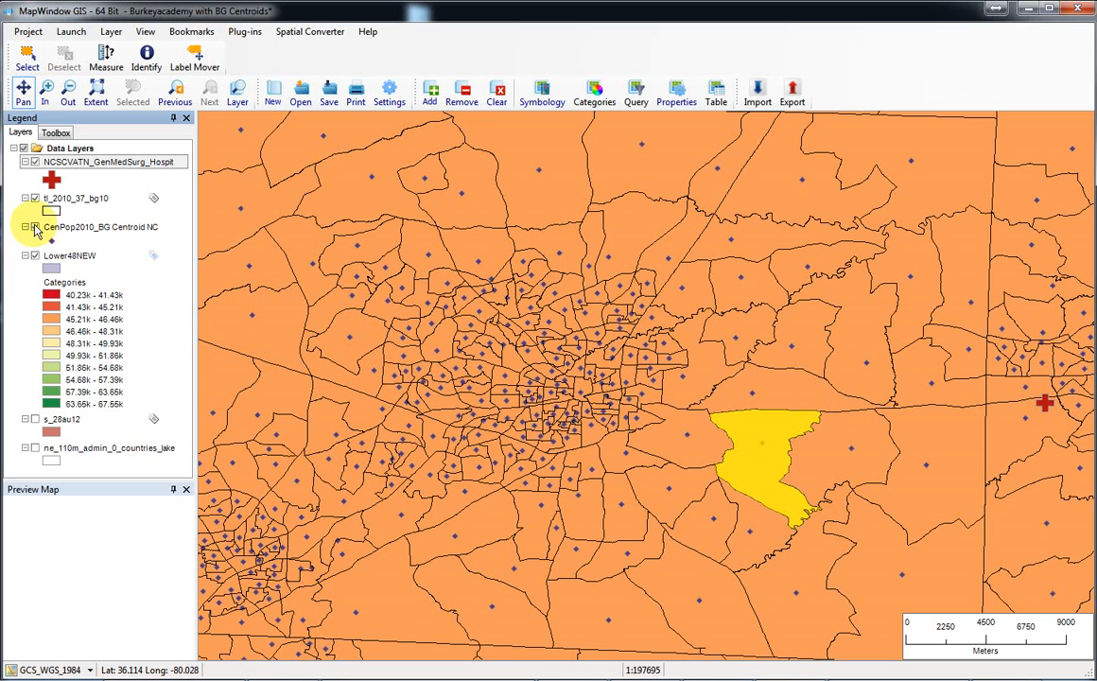
pyautogui.click(35, 228)
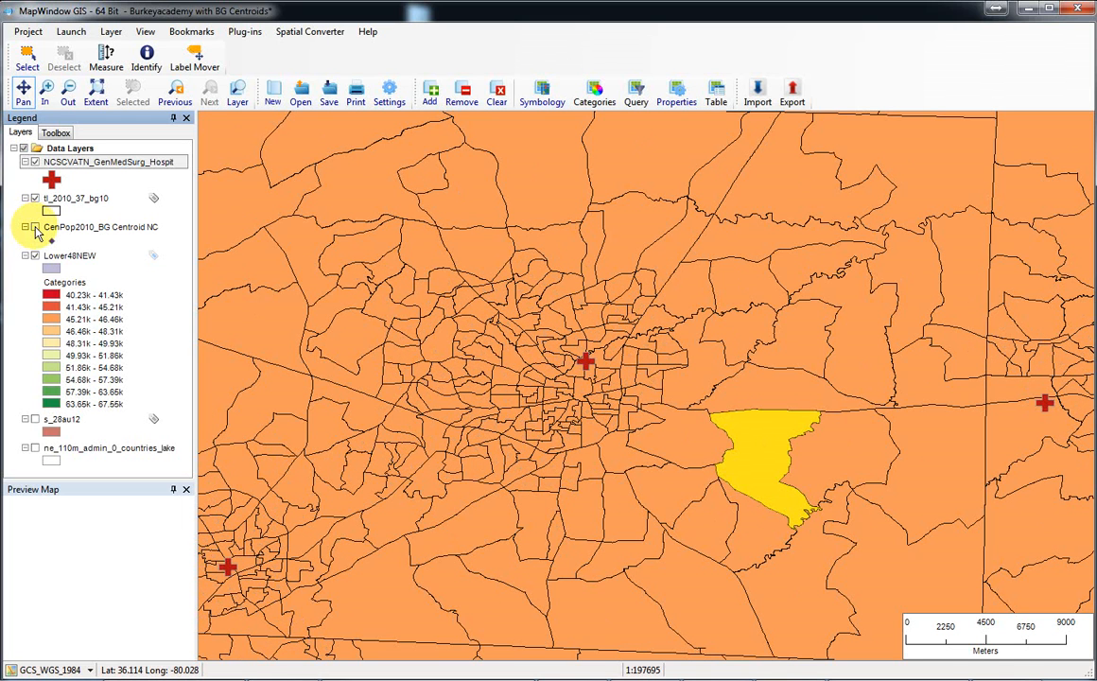
pyautogui.click(35, 228)
pyautogui.click(35, 228)
pyautogui.click(35, 228)
pyautogui.click(35, 228)
pyautogui.click(35, 228)
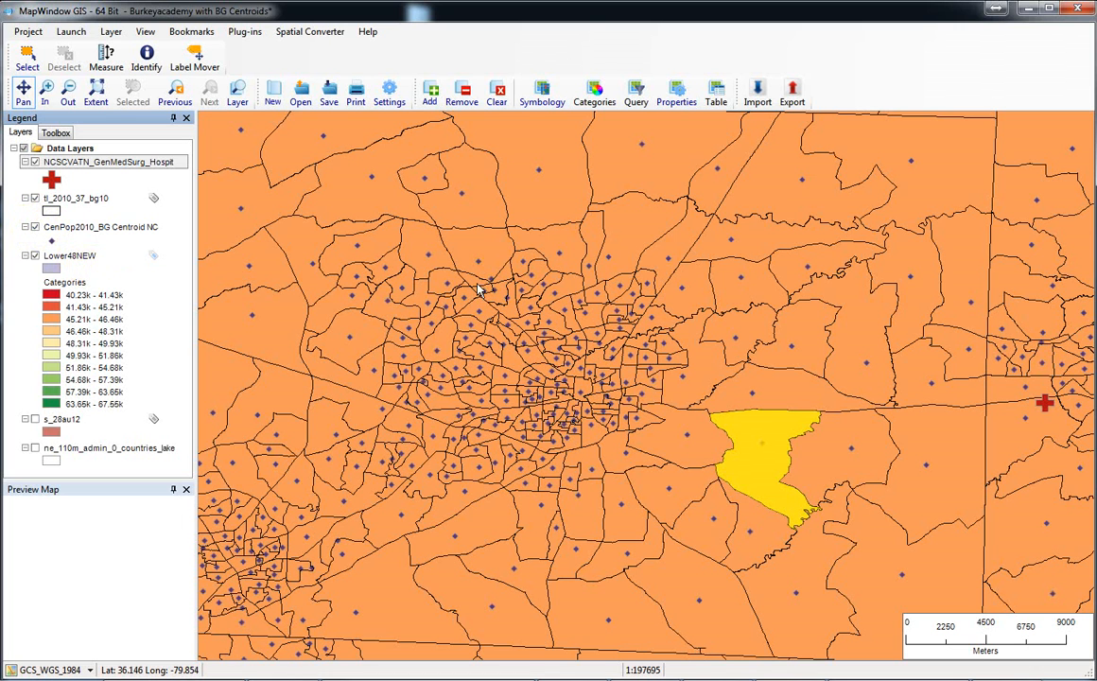
# Set the point size of the CenPop2010_BG Centroid NC layer to 4 and accept the style.
pyautogui.moveTo(581, 363); pyautogui.dragTo(621, 368)
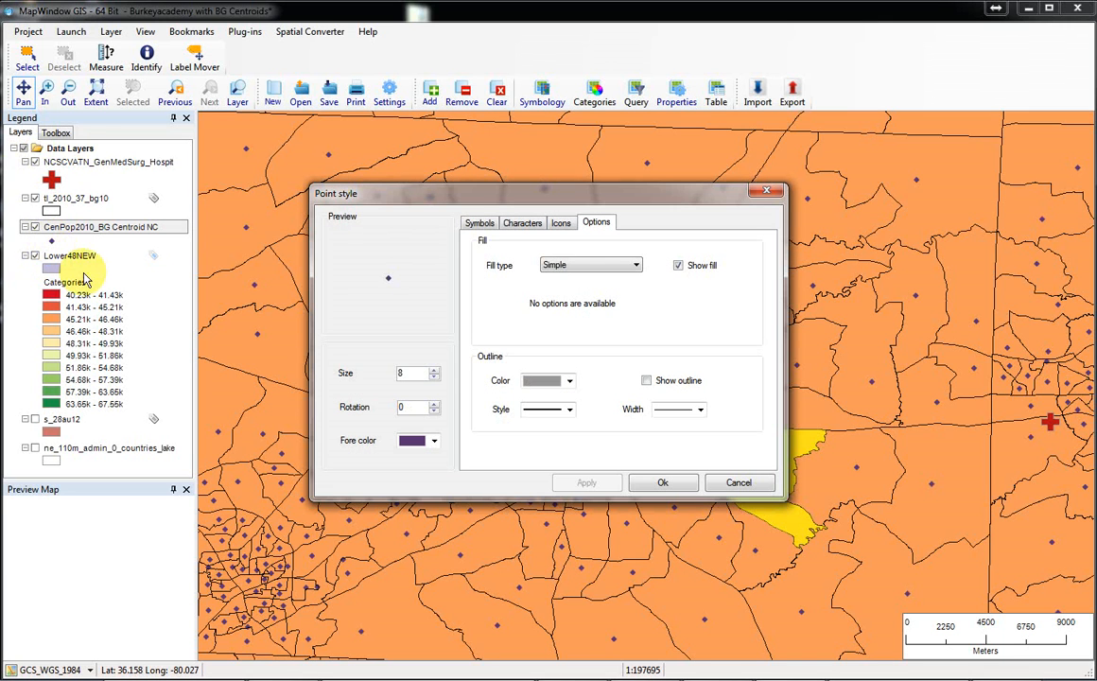
pyautogui.click(435, 378)
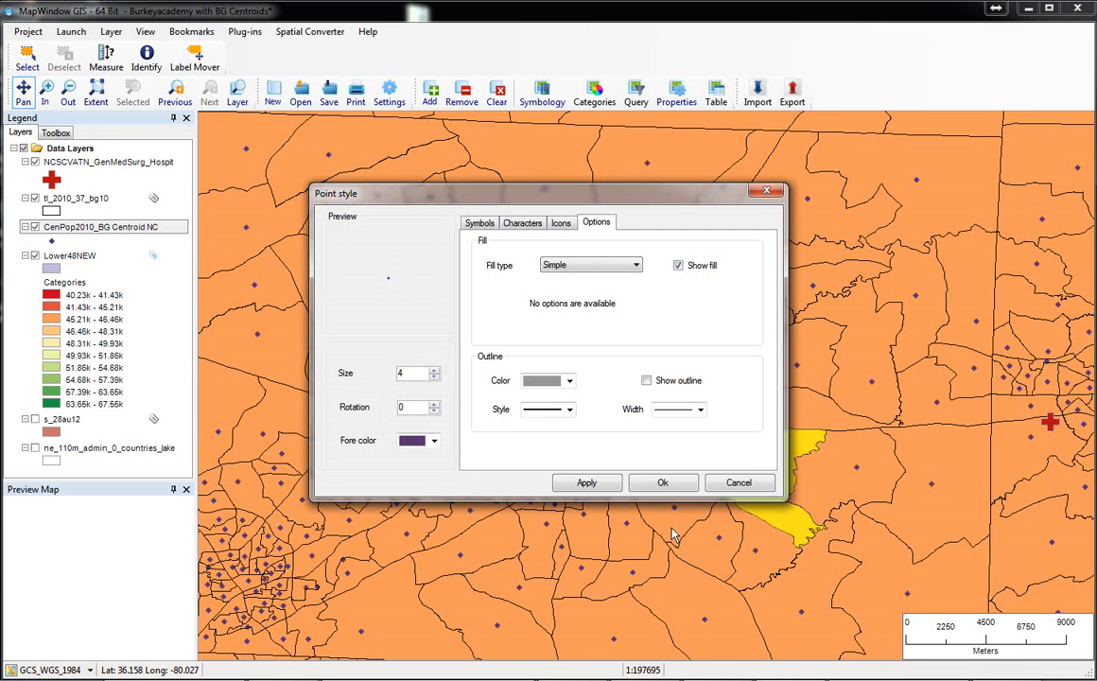
pyautogui.click(587, 482)
pyautogui.click(661, 482)
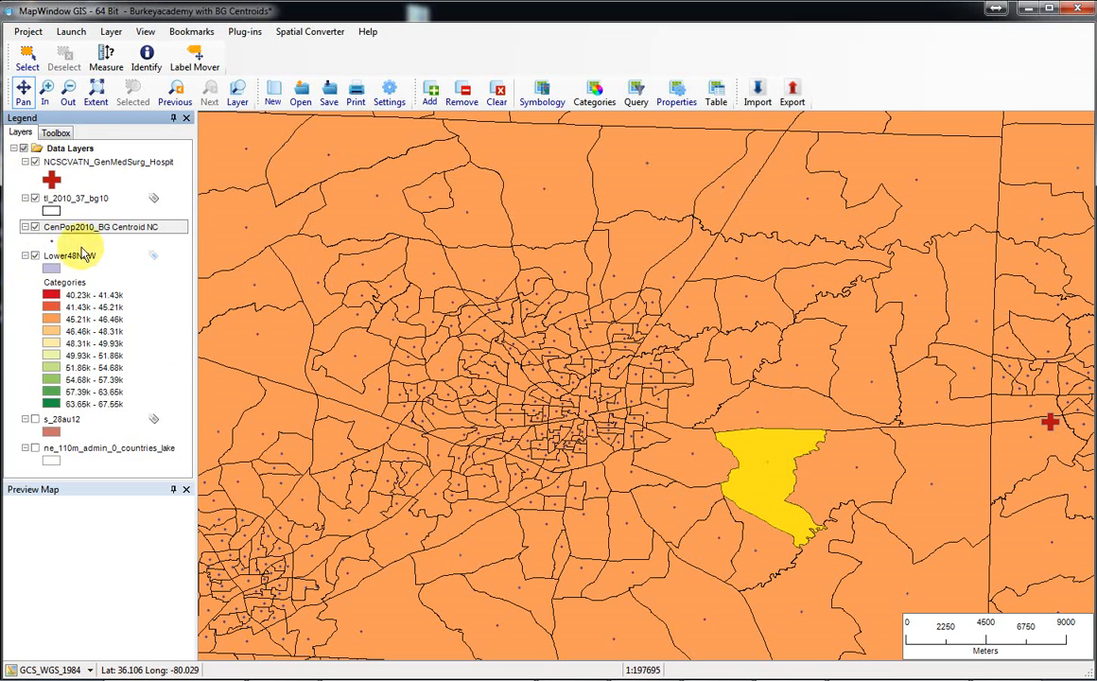
# Hide and show the smaller centroid points repeatedly to check how they affect the display of the hospital crosses.
pyautogui.click(35, 227)
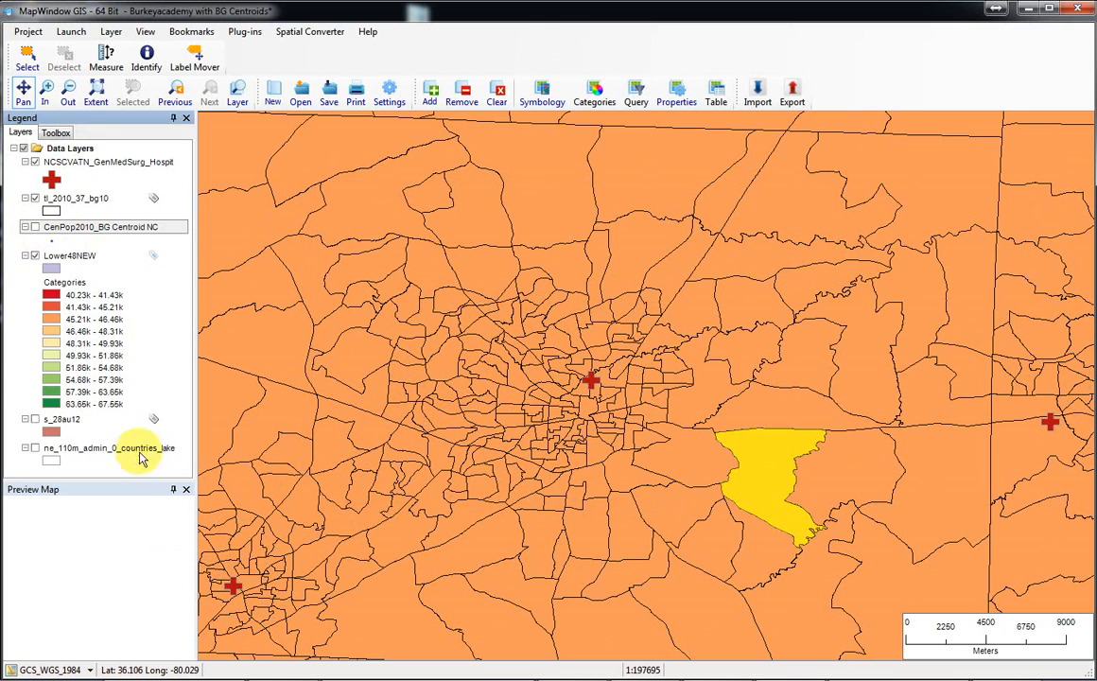
pyautogui.click(35, 228)
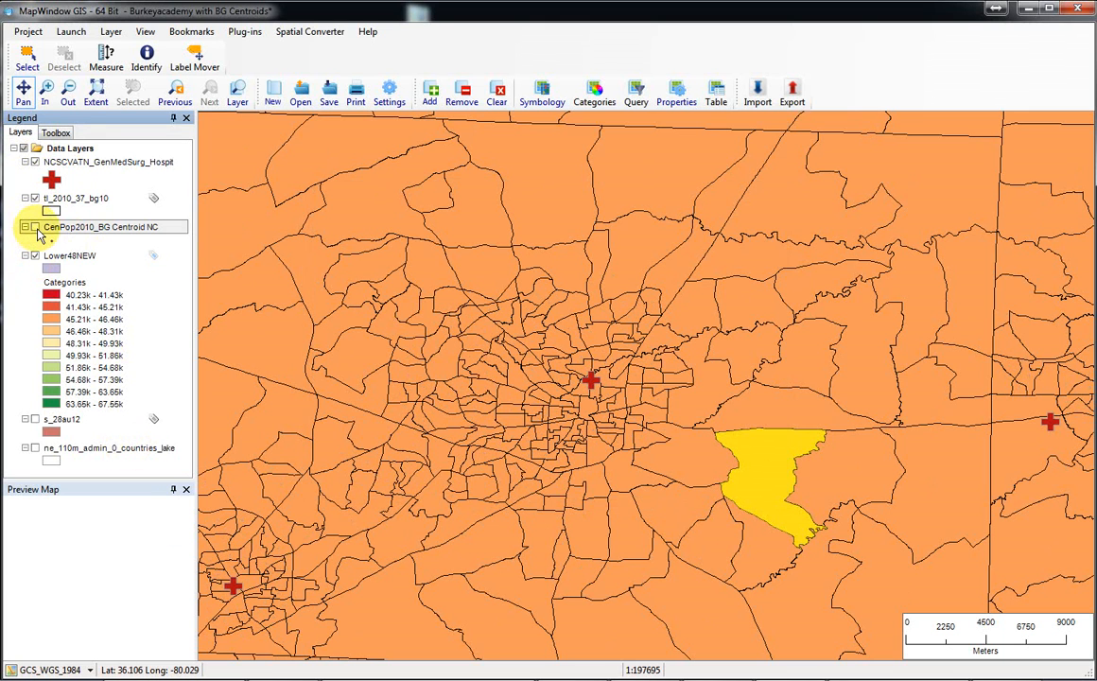
pyautogui.click(35, 228)
pyautogui.click(35, 228)
pyautogui.click(35, 228)
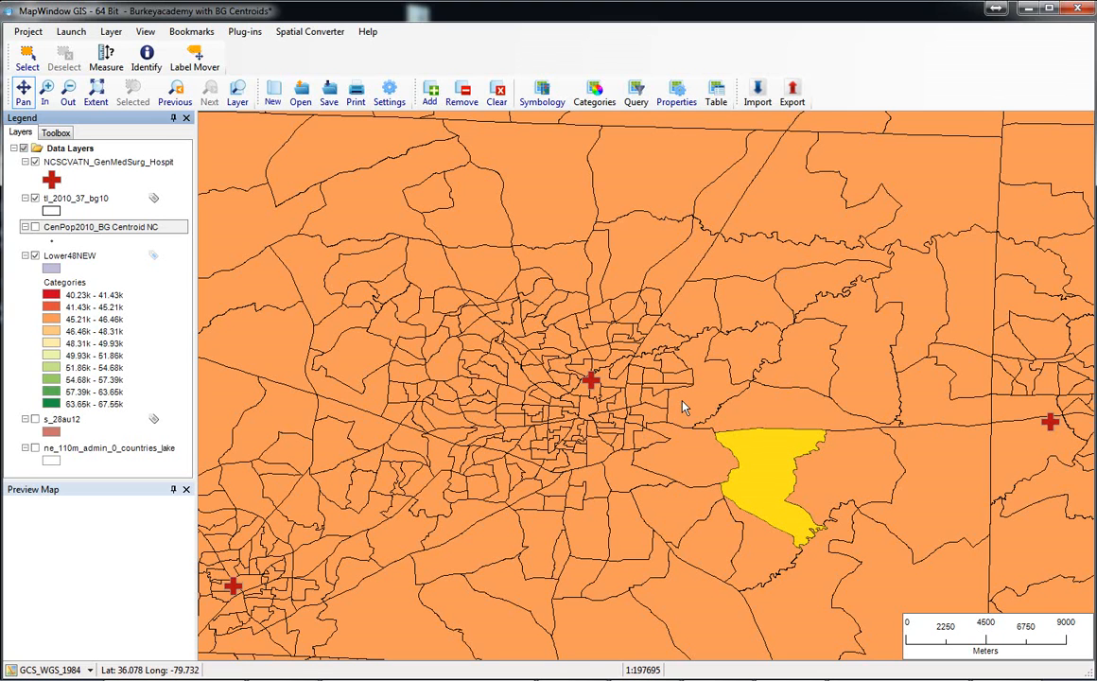
pyautogui.click(35, 228)
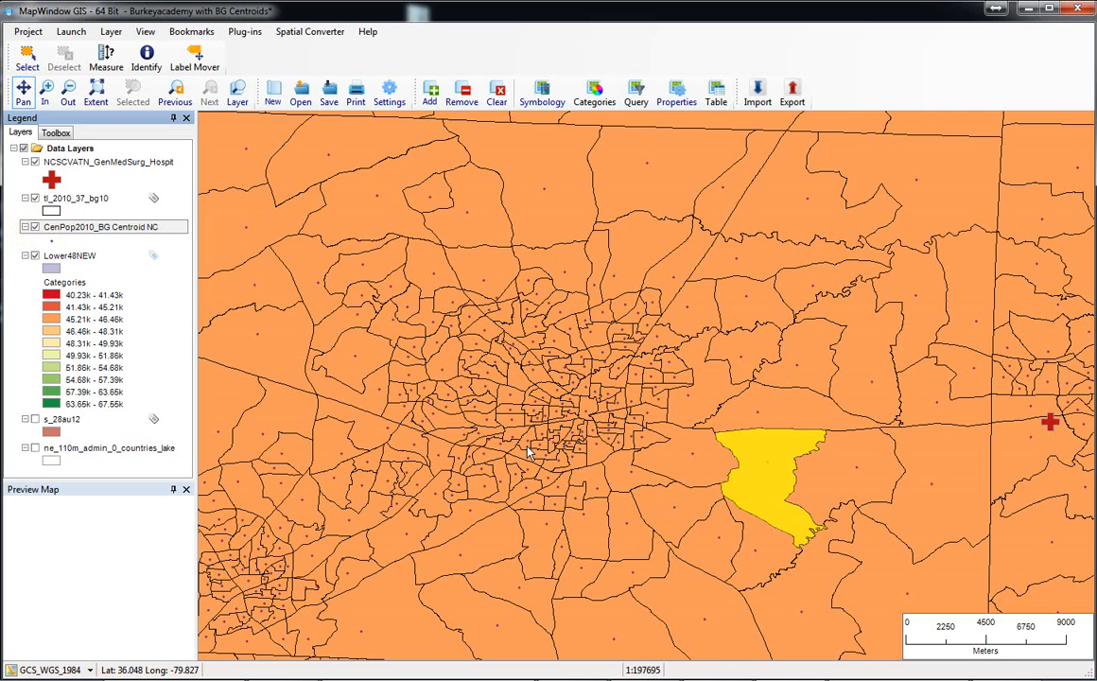